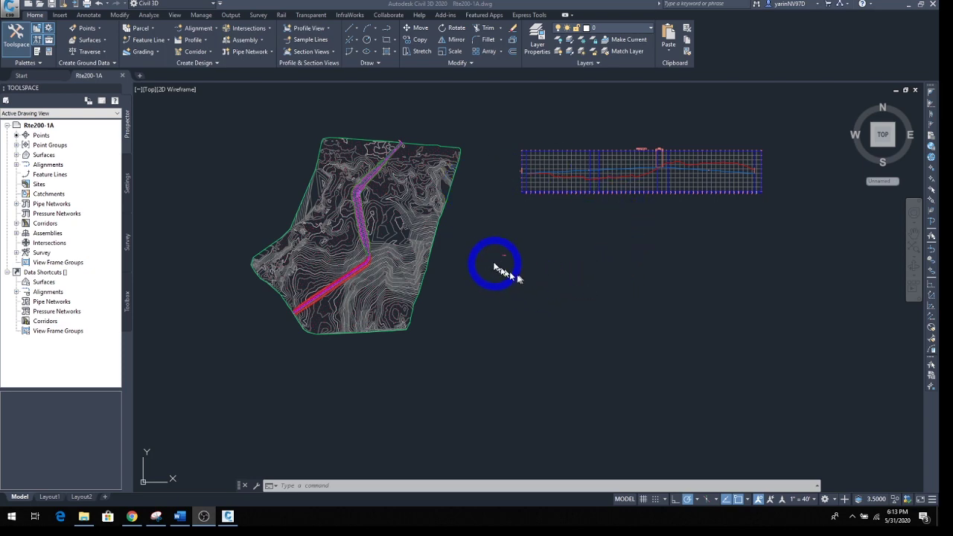
Step: Pan and zoom to centre the assembly cross-section in the view
scroll(494, 257, up, 3)
scroll(496, 255, down, 10)
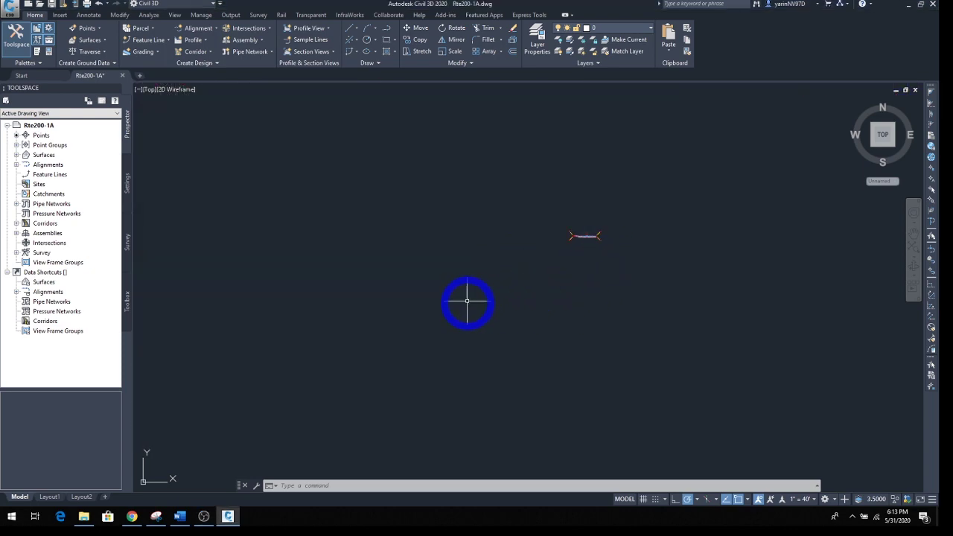
scroll(526, 266, up, 4)
middle_drag(715, 239, 485, 297)
scroll(483, 295, up, 5)
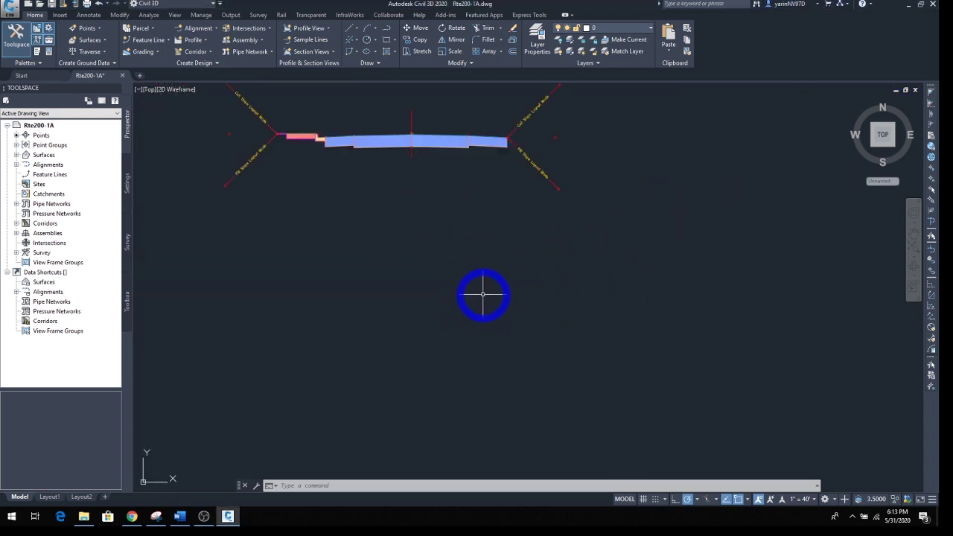
middle_drag(448, 193, 514, 315)
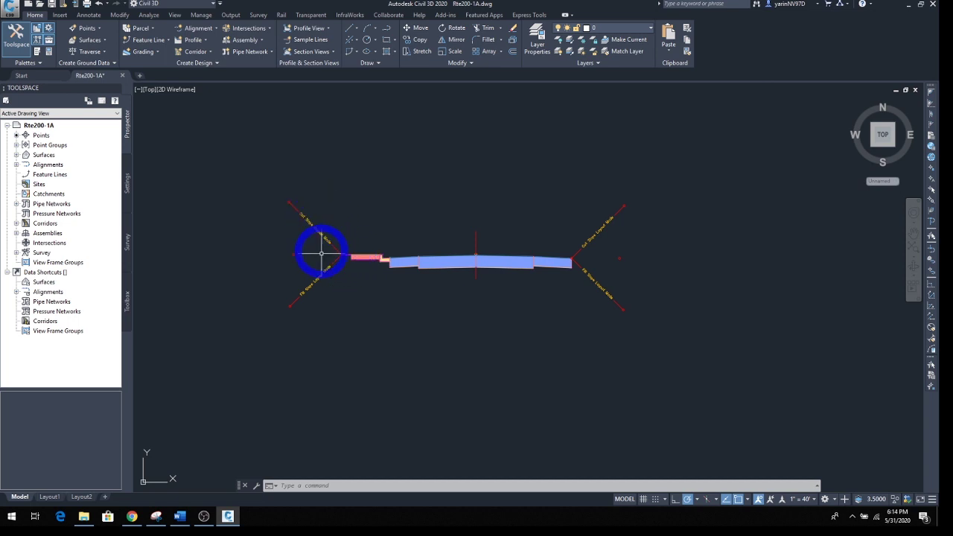
scroll(379, 274, down, 5)
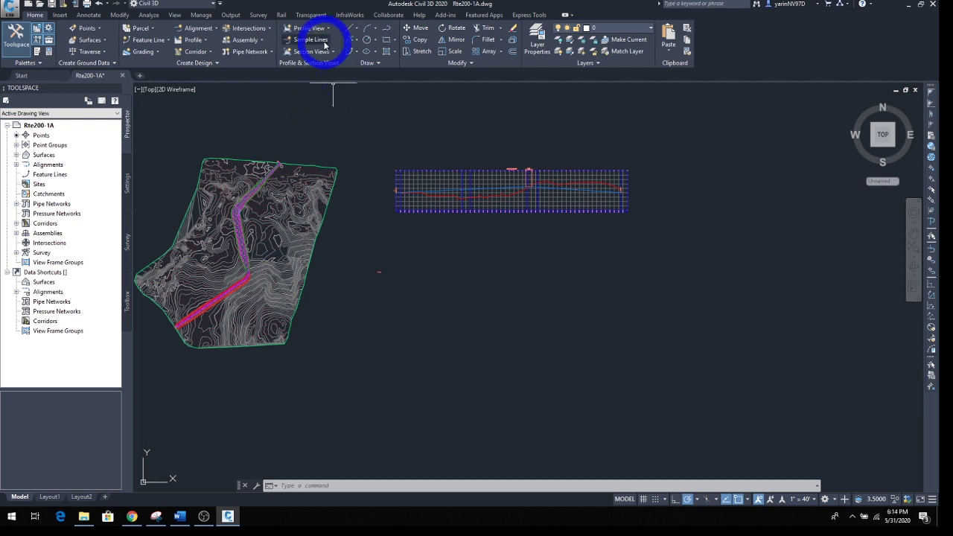
Step: Start sample lines on Alignment Rte 200 in the new SL Collection sample line group
click(325, 41)
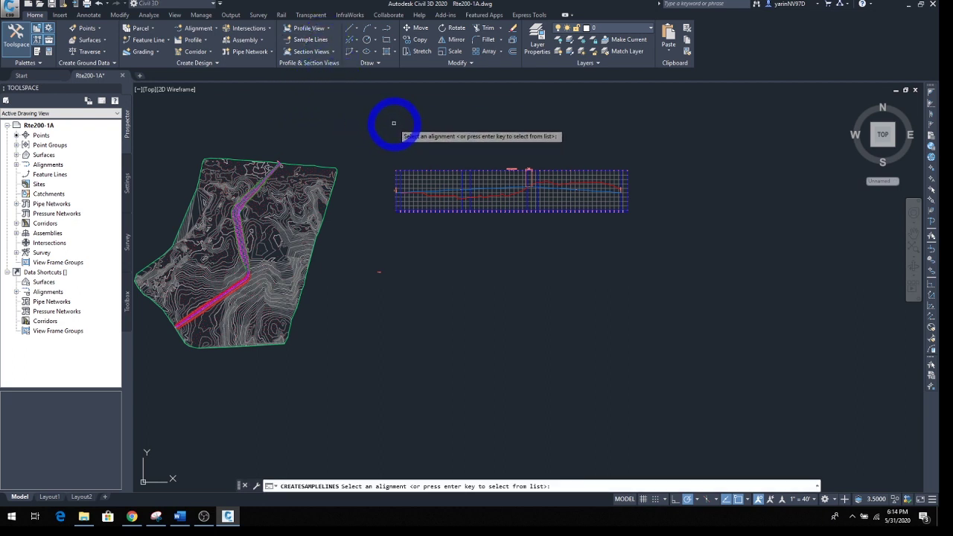
key(Return)
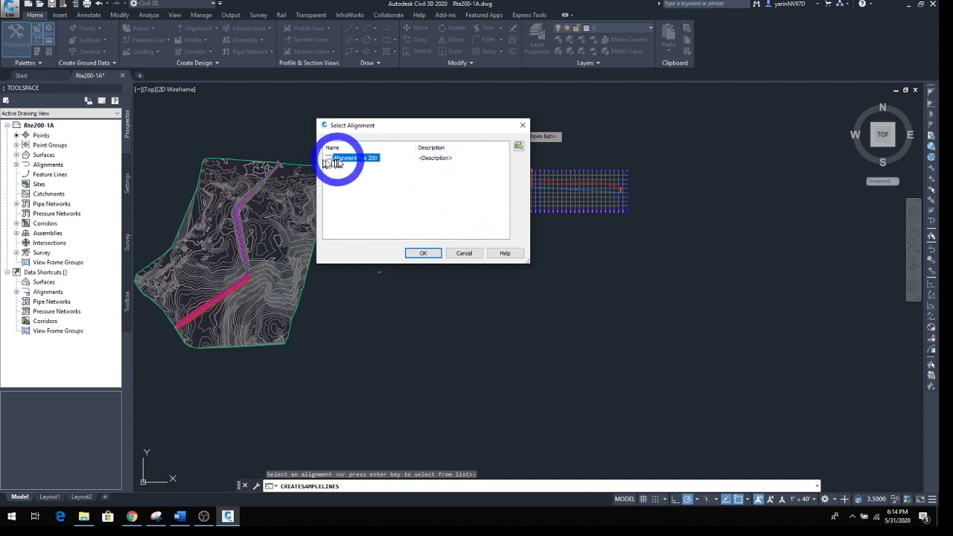
click(424, 253)
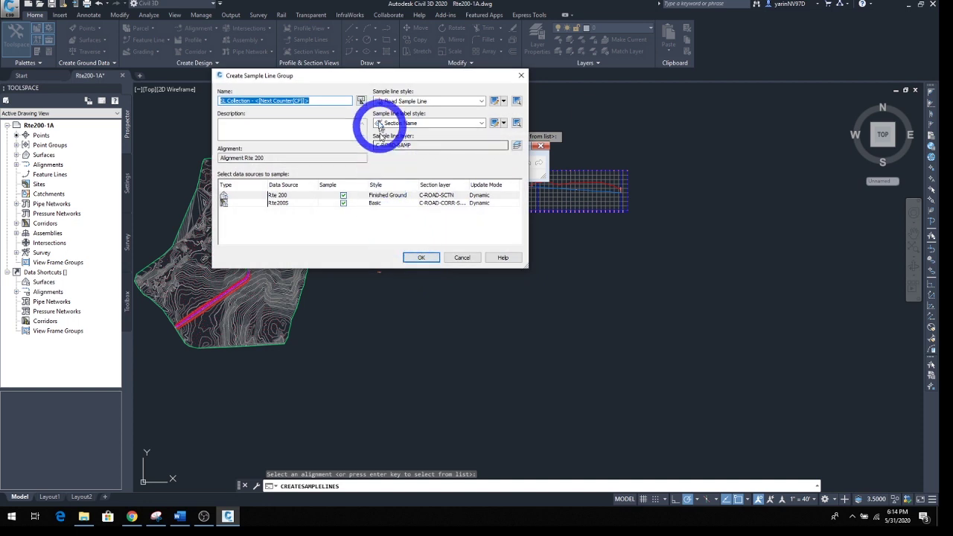
drag(374, 75, 438, 93)
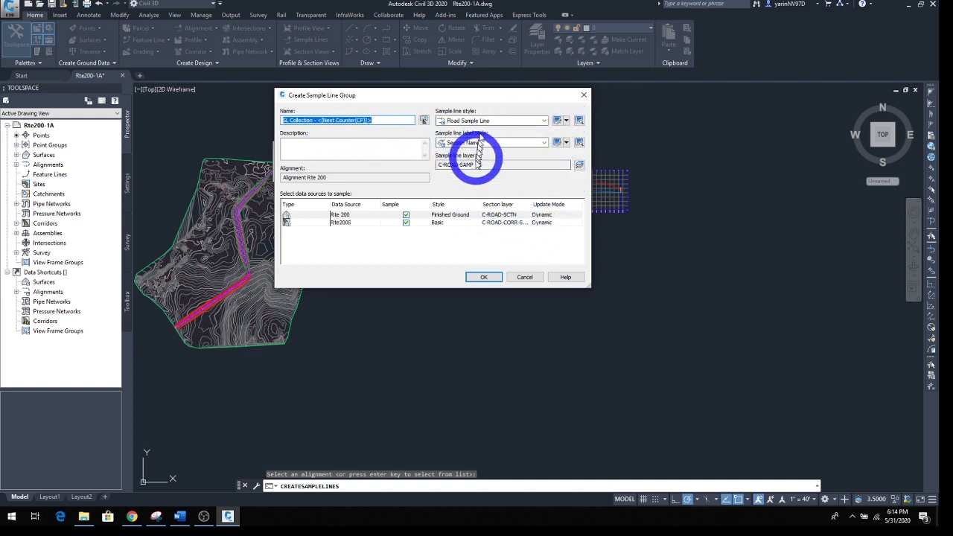
click(484, 276)
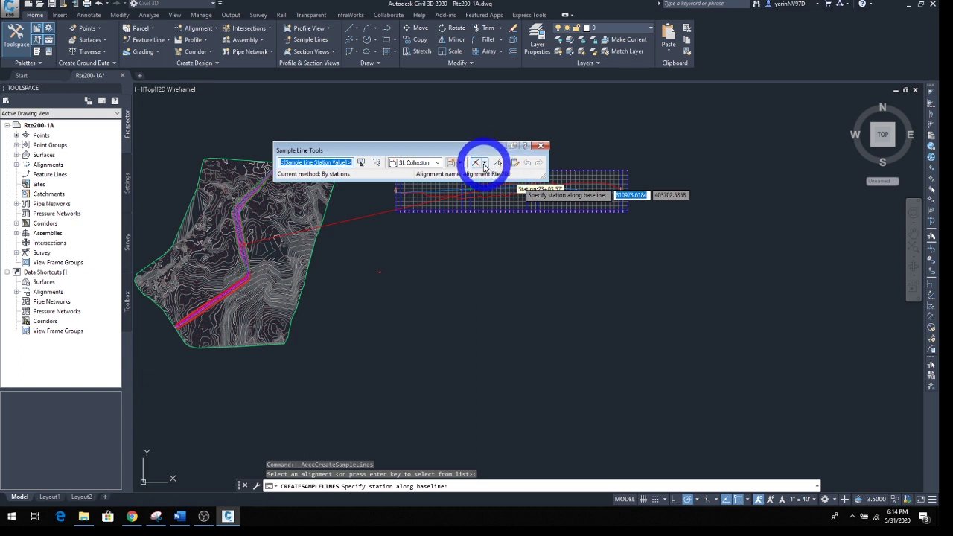
Step: Choose the By range of stations method for placing sample lines
click(484, 165)
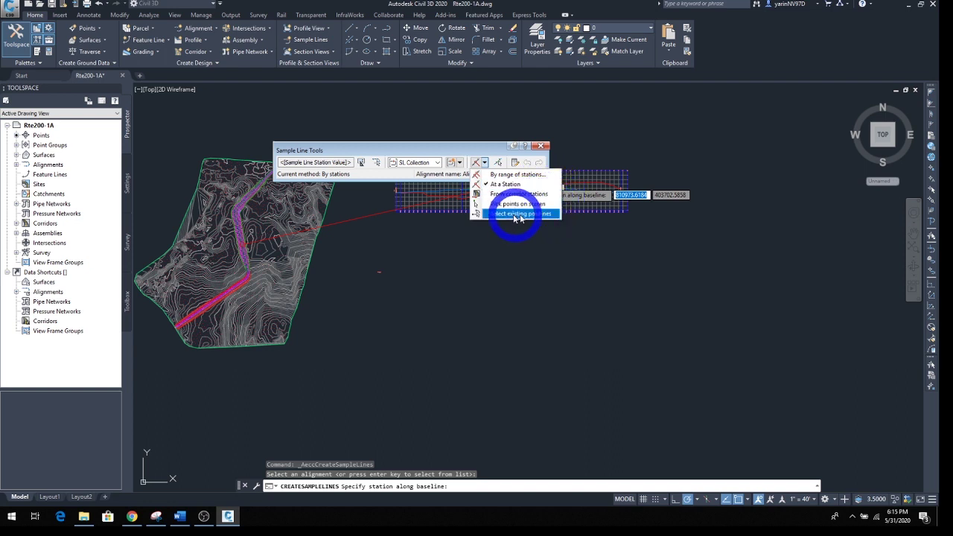
click(523, 174)
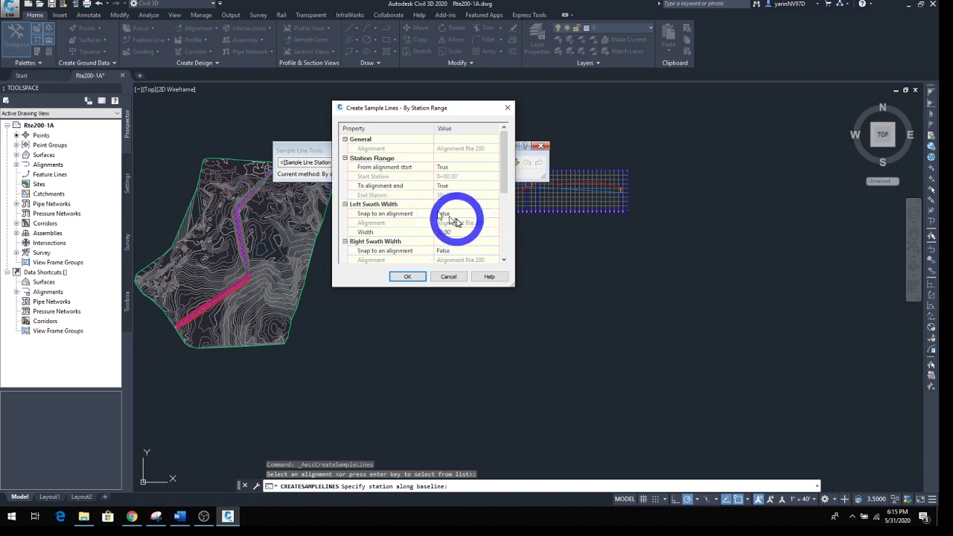
Step: Set both the left and right swath widths to 100
scroll(432, 186, down, 2)
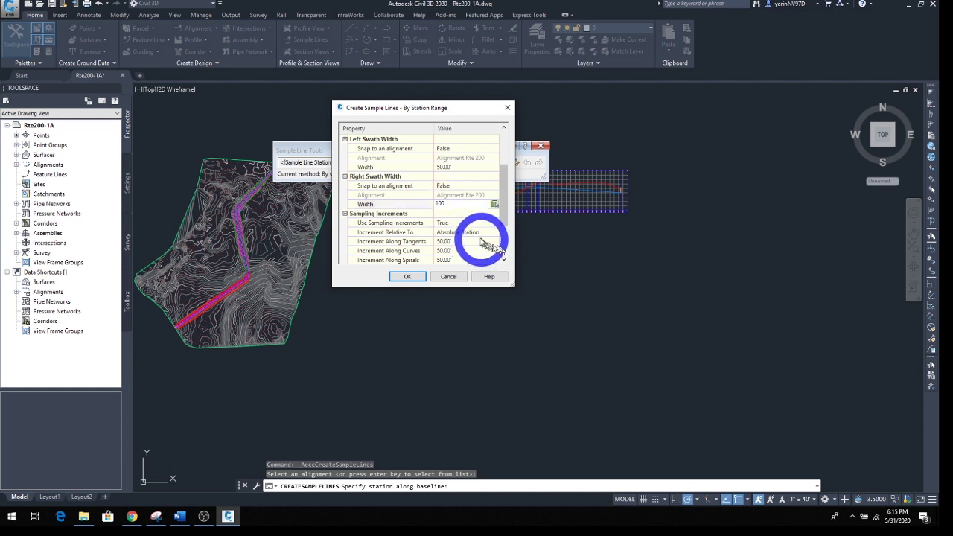
click(449, 167)
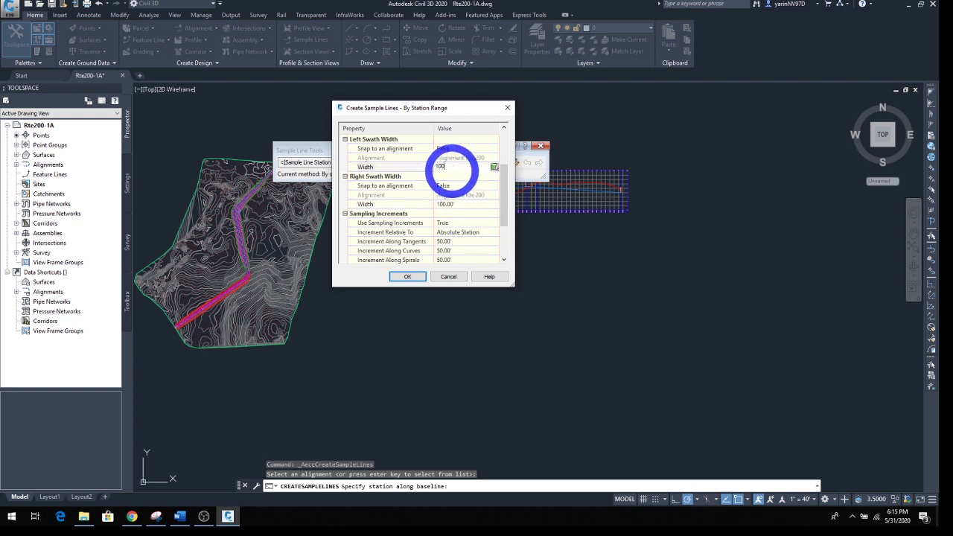
click(502, 208)
drag(502, 209, 503, 245)
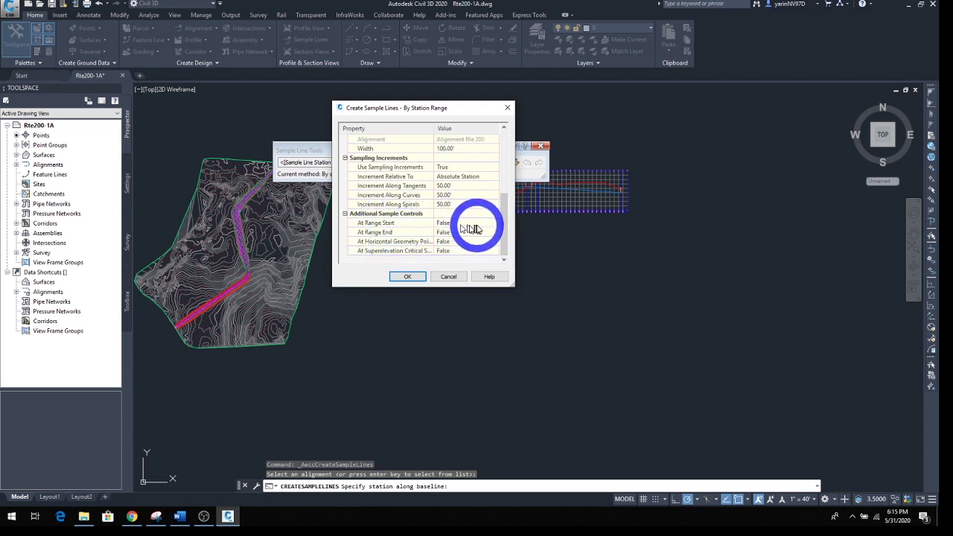
Step: Set At Range Start and At Range End to True, then create the 50' sample lines
click(481, 226)
click(481, 226)
click(485, 242)
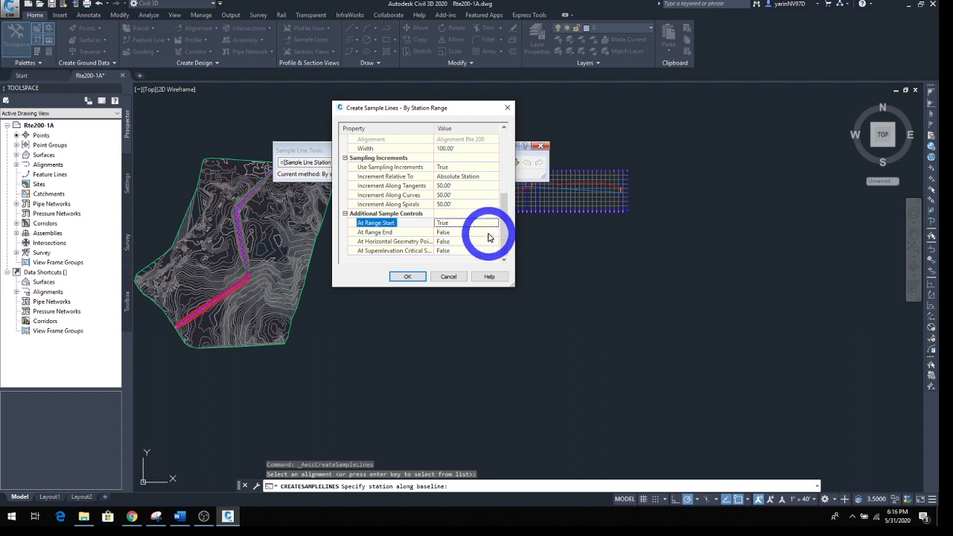
click(480, 233)
click(481, 233)
click(477, 251)
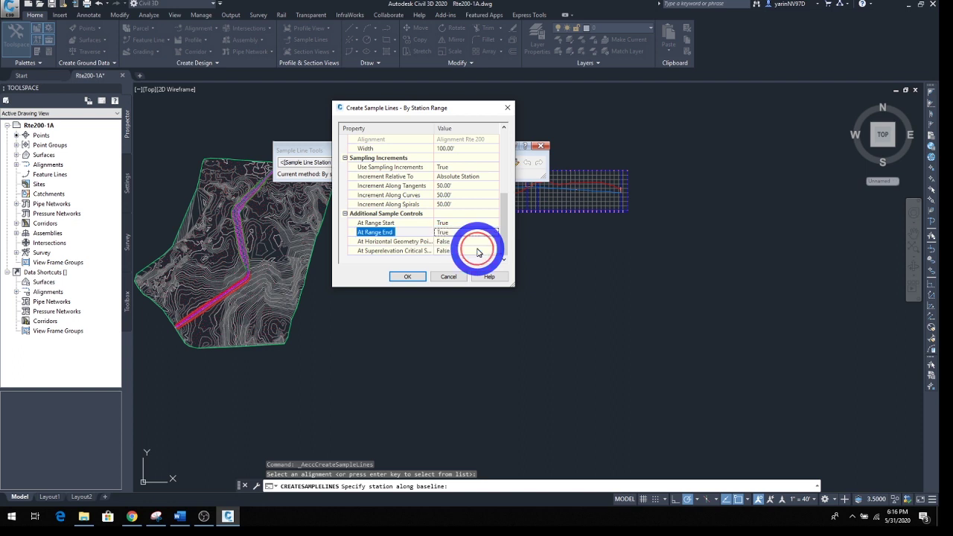
click(409, 280)
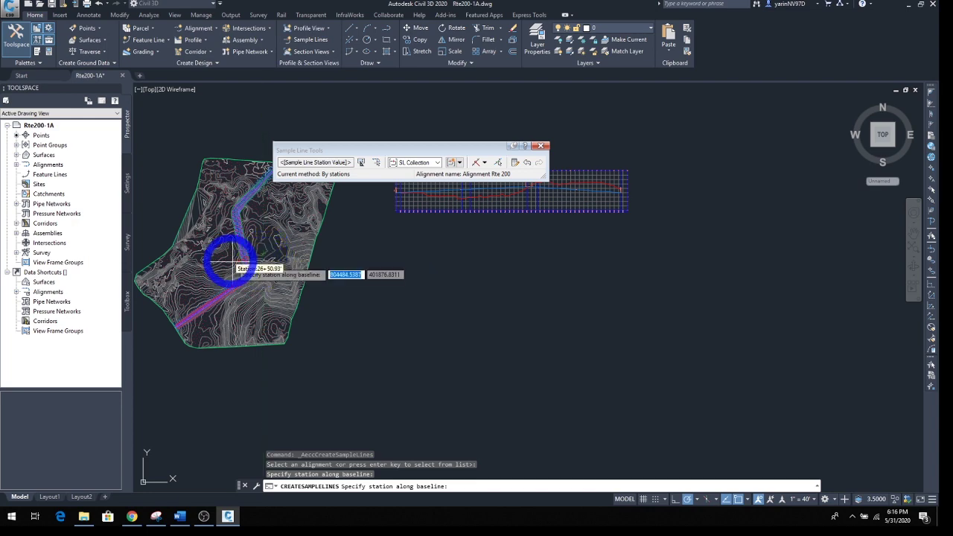
scroll(237, 265, up, 3)
scroll(231, 261, up, 3)
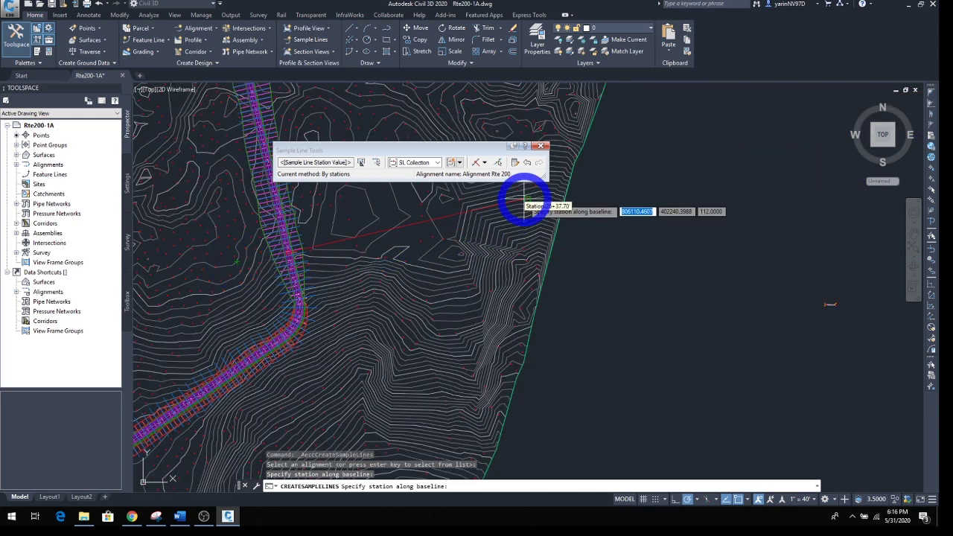
click(541, 146)
scroll(422, 245, down, 5)
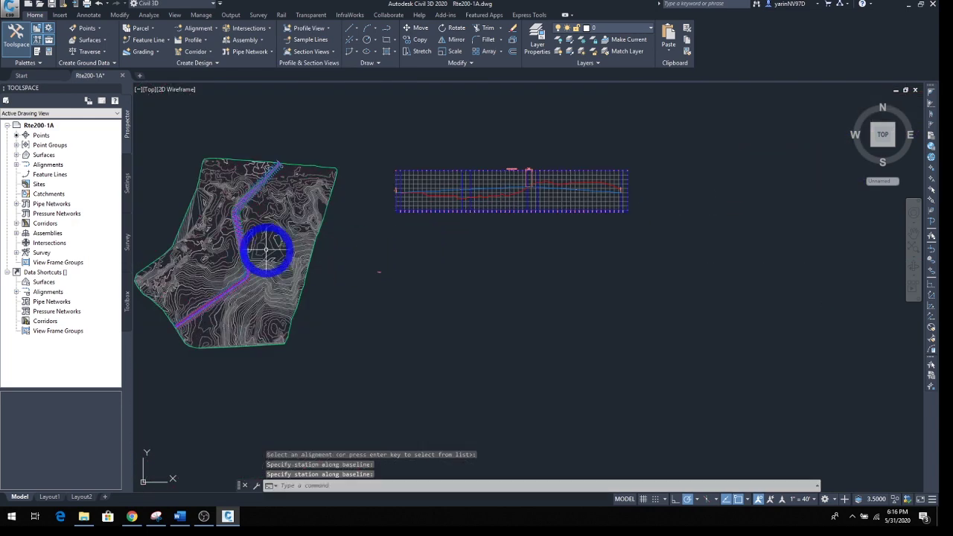
scroll(266, 250, up, 5)
mouse_move(279, 245)
middle_down()
mouse_move(489, 281)
mouse_move(544, 276)
middle_up()
scroll(498, 266, up, 3)
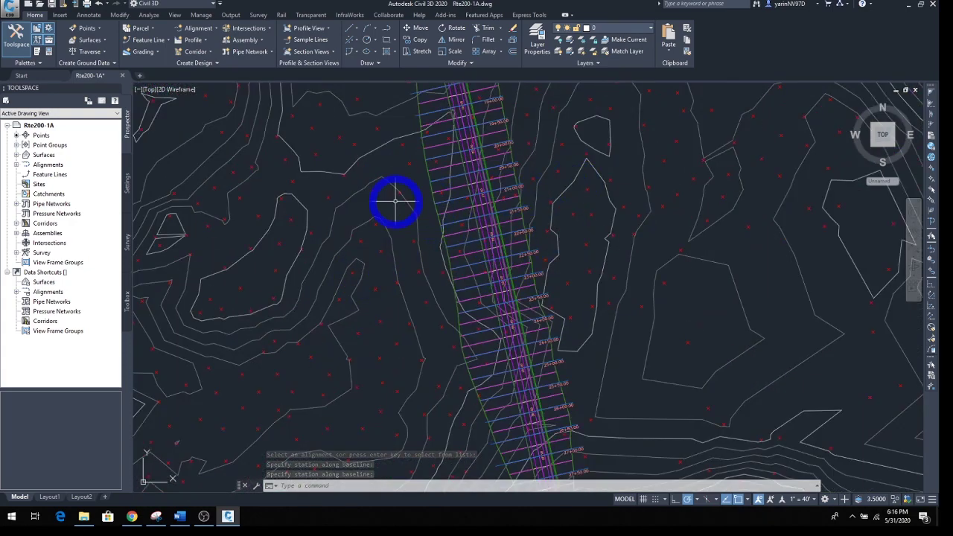
scroll(487, 181, up, 2)
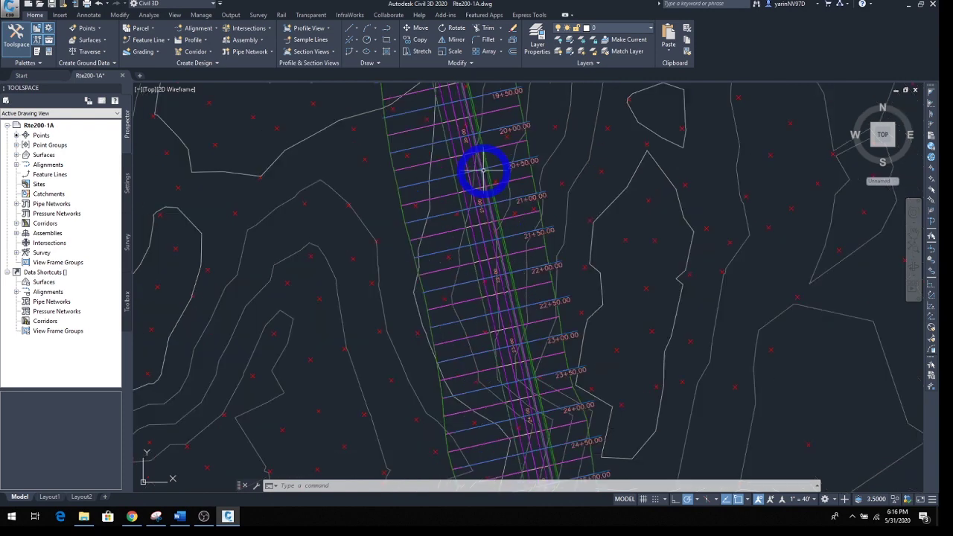
scroll(484, 172, up, 2)
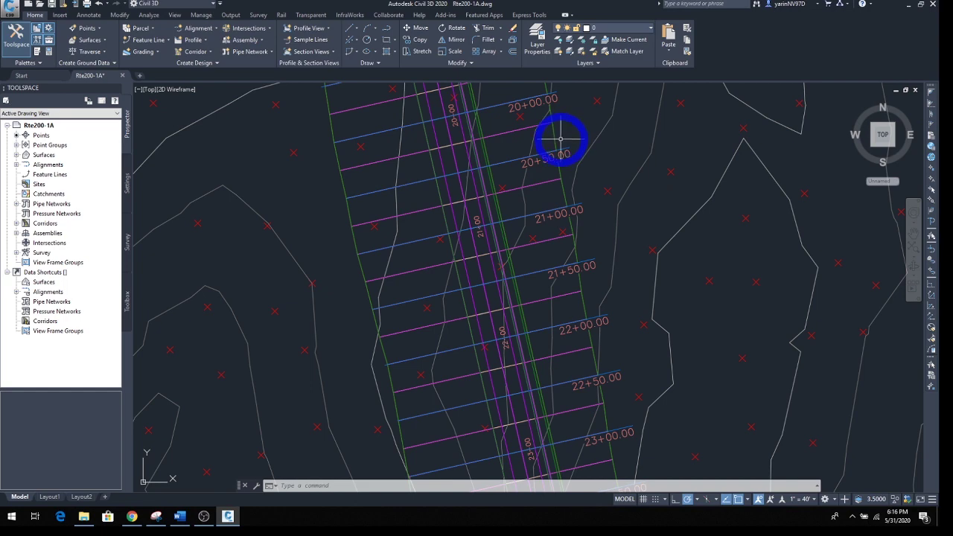
click(372, 161)
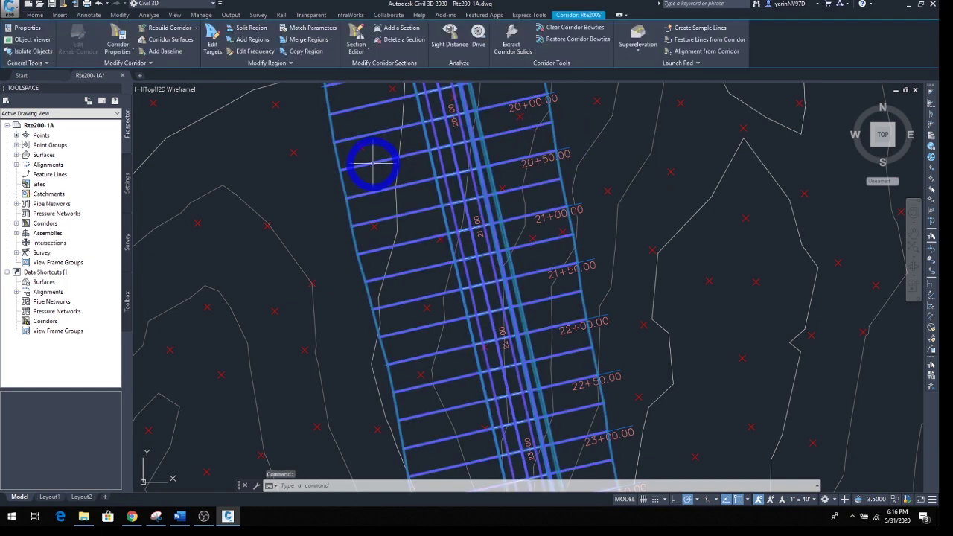
key(Escape)
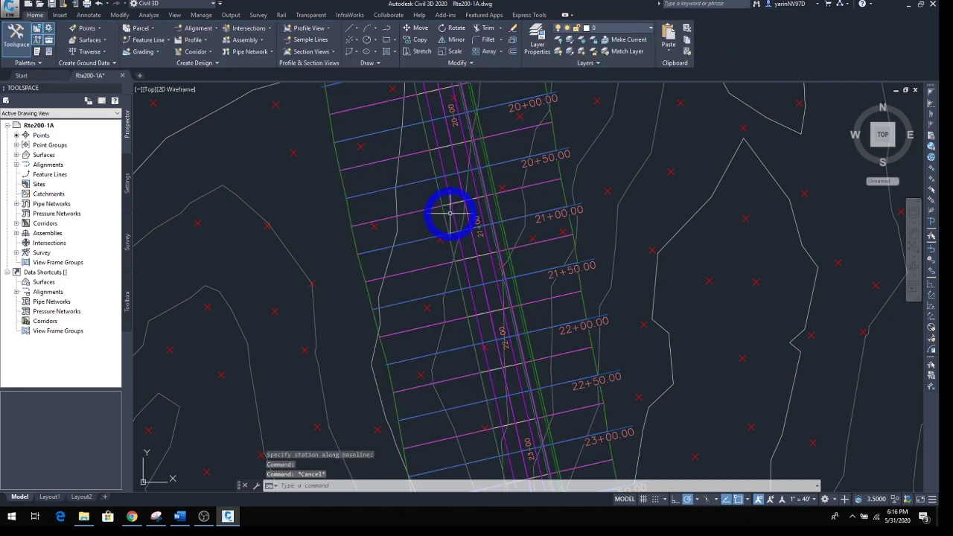
Step: Zoom in on the 19+50 sample line, try stretching its left end, then cancel
scroll(451, 214, down, 3)
click(418, 162)
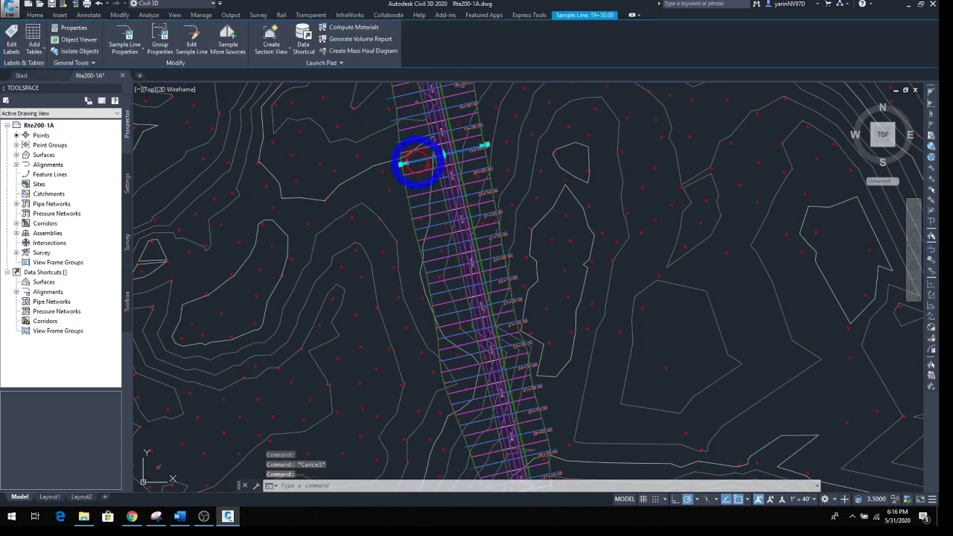
scroll(489, 260, up, 4)
middle_drag(436, 163, 502, 357)
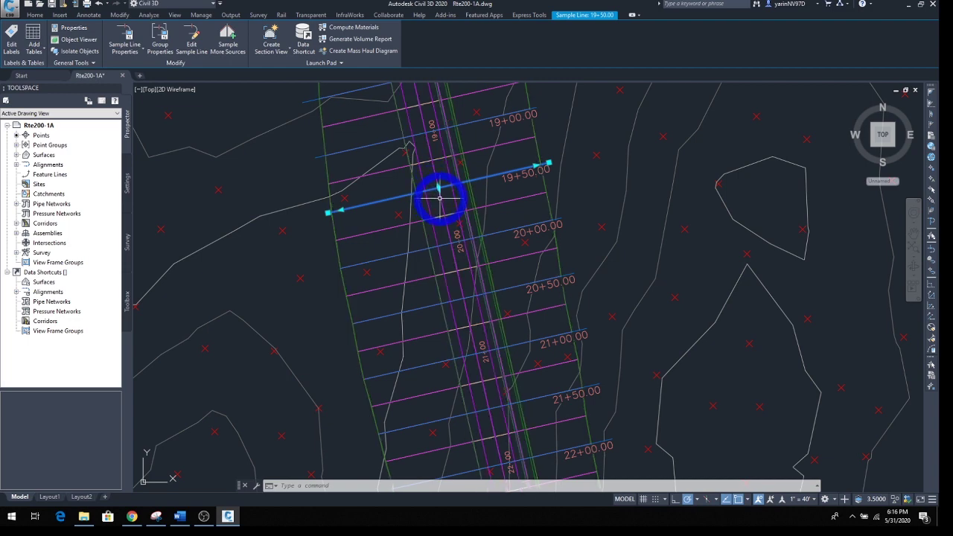
scroll(437, 186, up, 4)
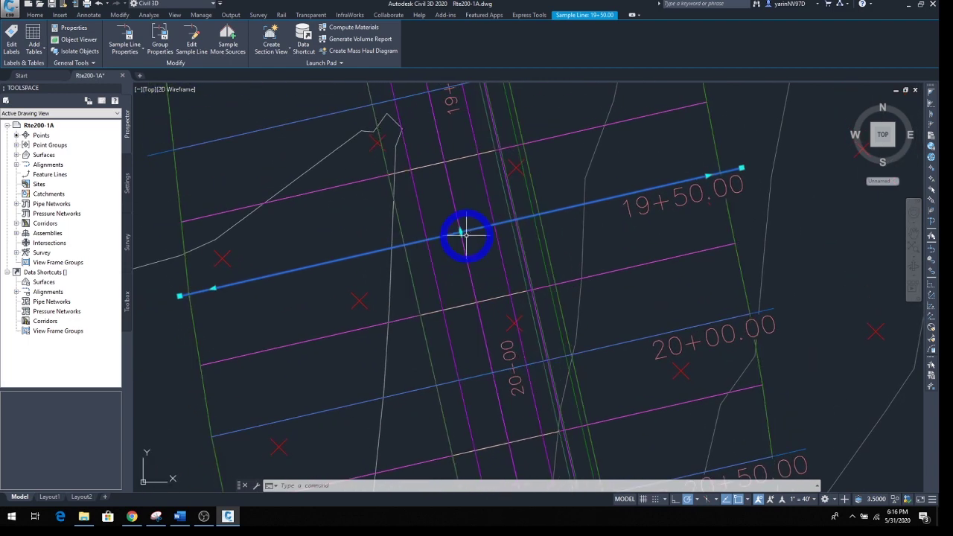
click(462, 233)
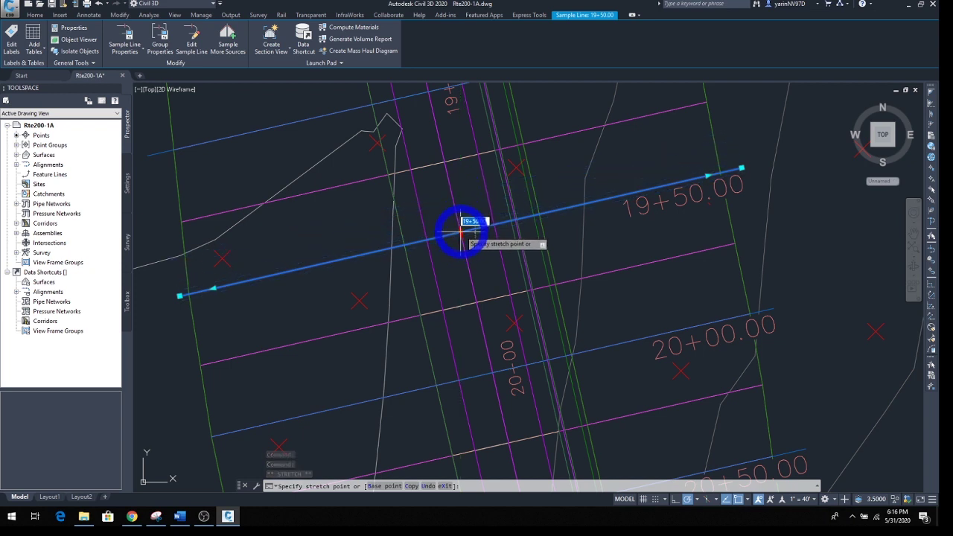
click(179, 296)
click(180, 297)
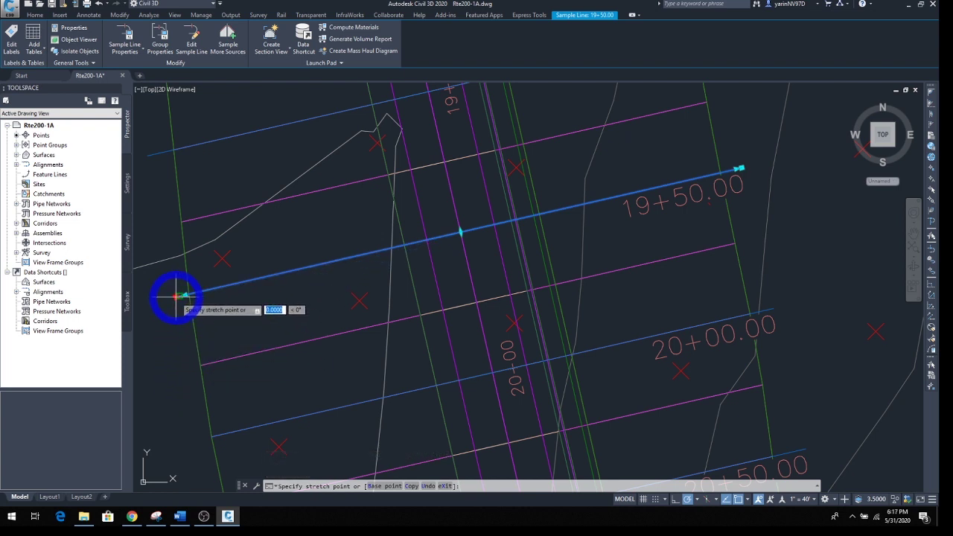
key(Escape)
key(Escape)
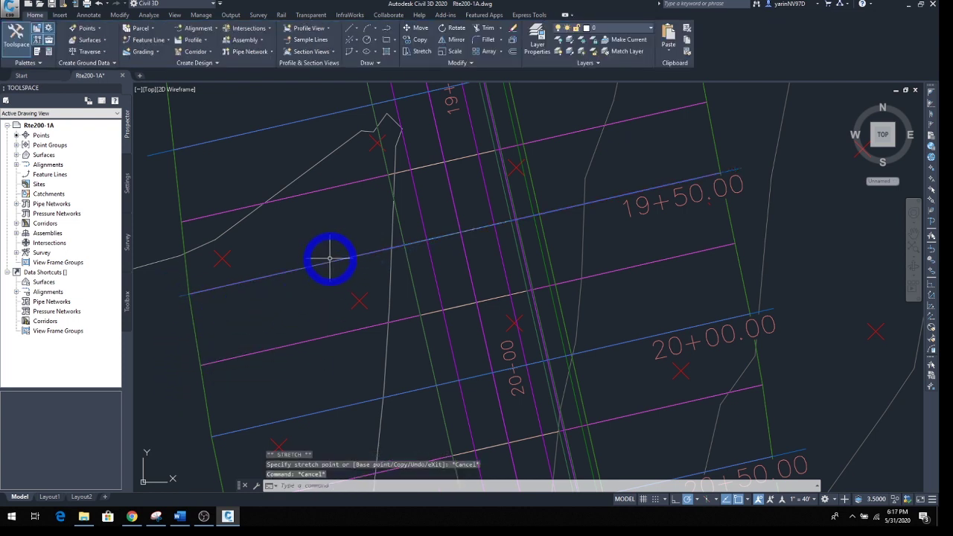
Step: Select the 20+00 sample line and launch the single Create Section View command
click(423, 389)
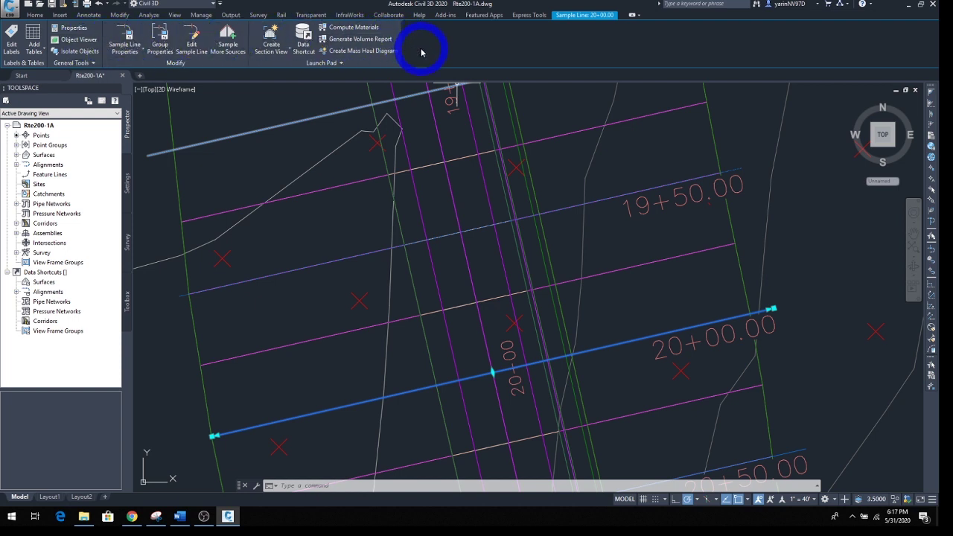
click(284, 52)
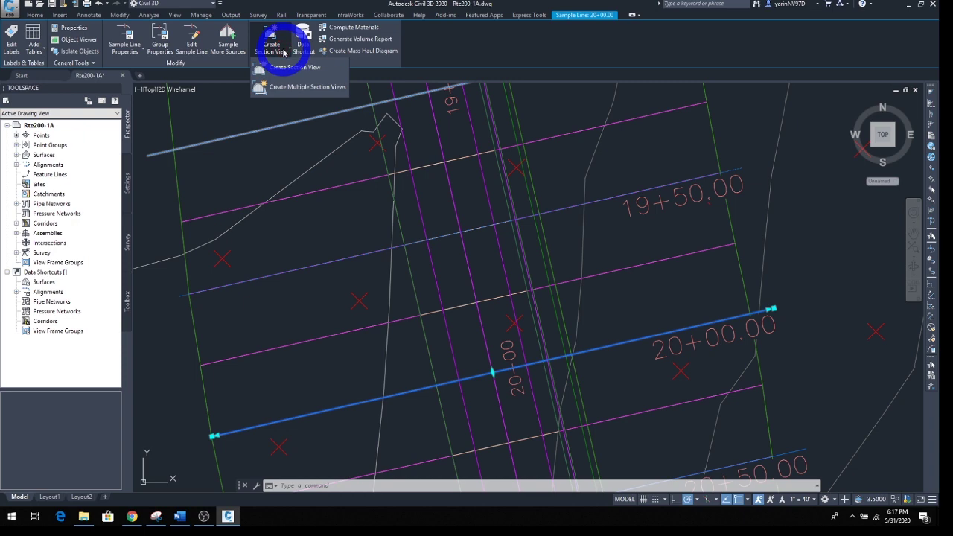
click(284, 68)
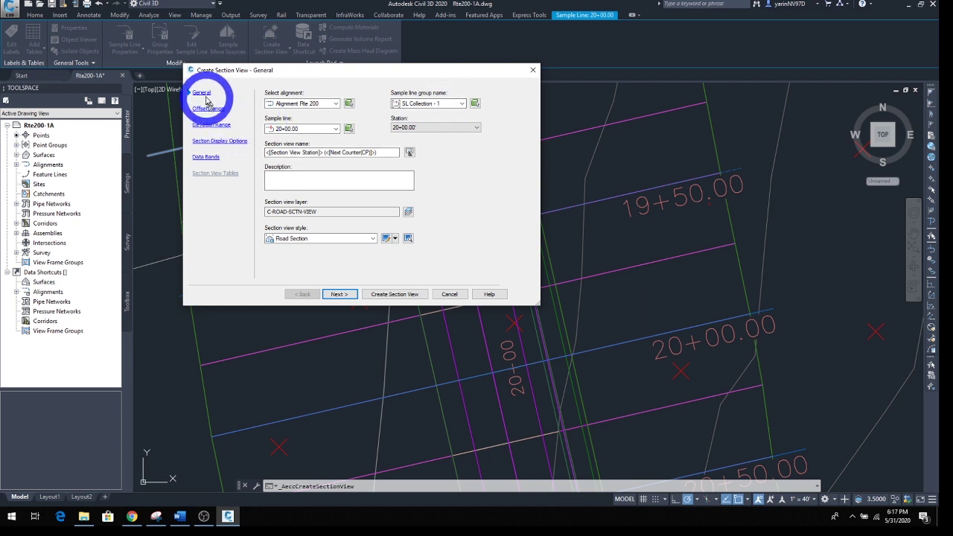
Step: Turn on drawing of the Rte200S sections and advance the wizard to Data Bands
click(340, 294)
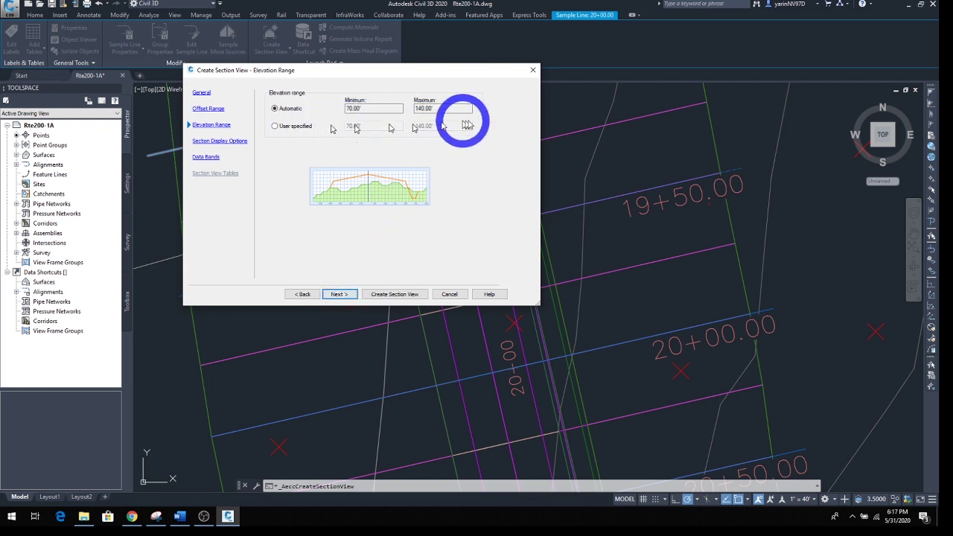
click(346, 298)
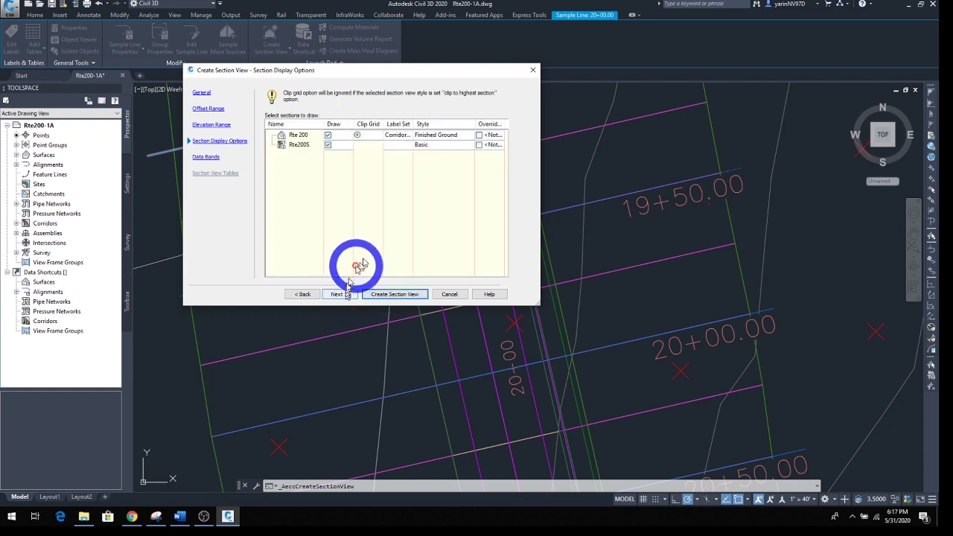
click(328, 145)
click(347, 297)
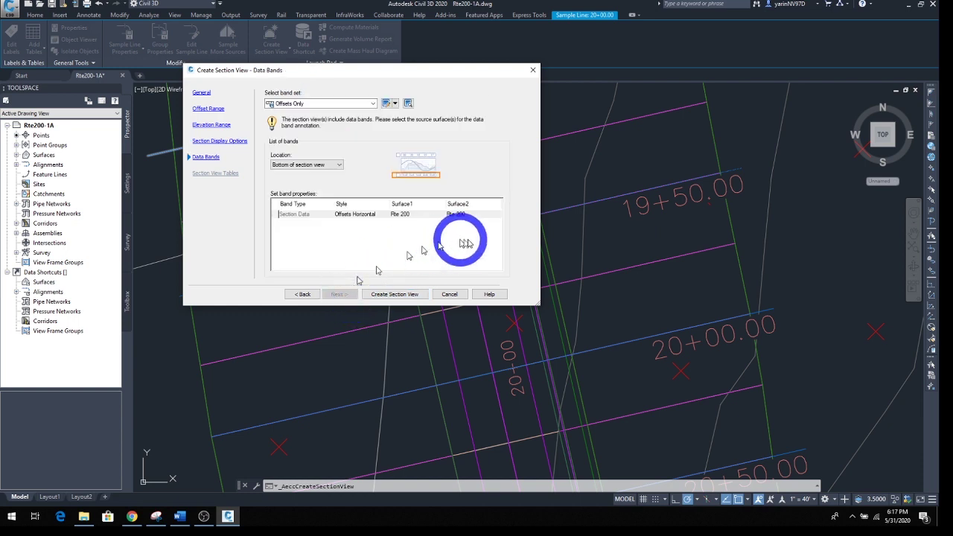
Step: Place the 20+00 section view origin left of the surface and inspect the result
click(402, 295)
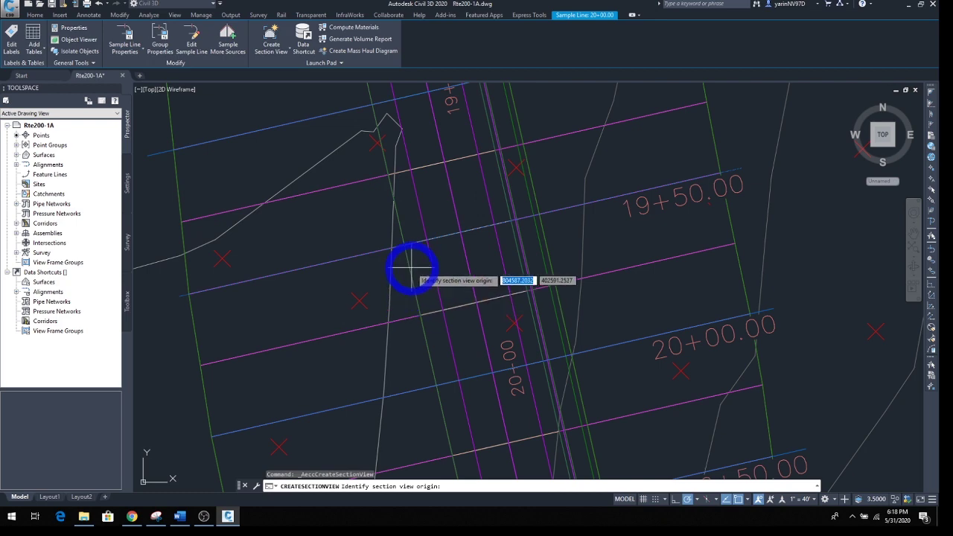
scroll(415, 266, down, 8)
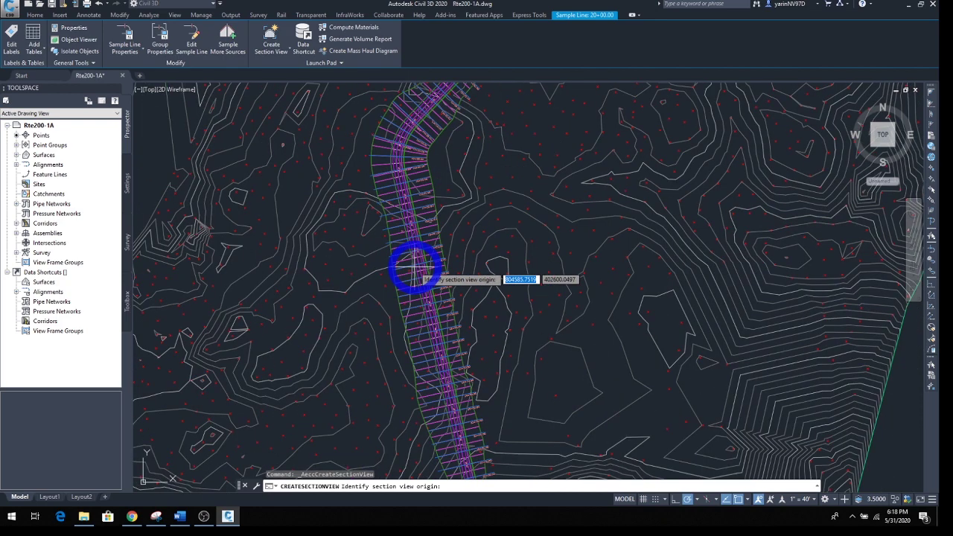
scroll(414, 266, down, 6)
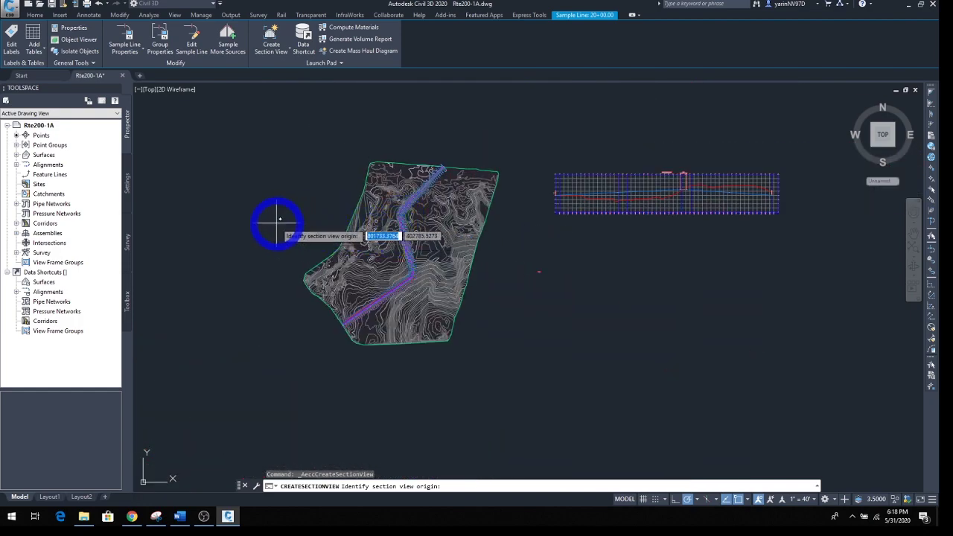
click(242, 213)
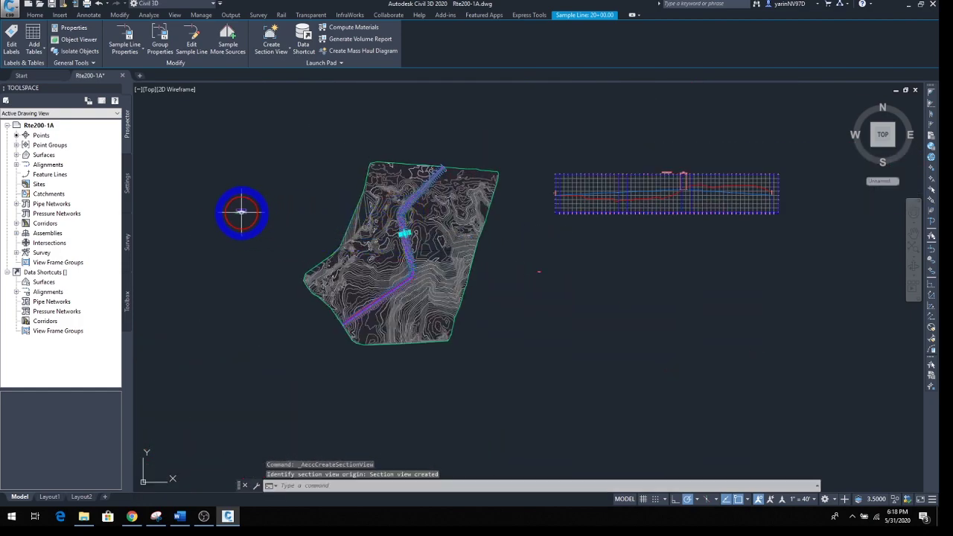
scroll(228, 238, up, 8)
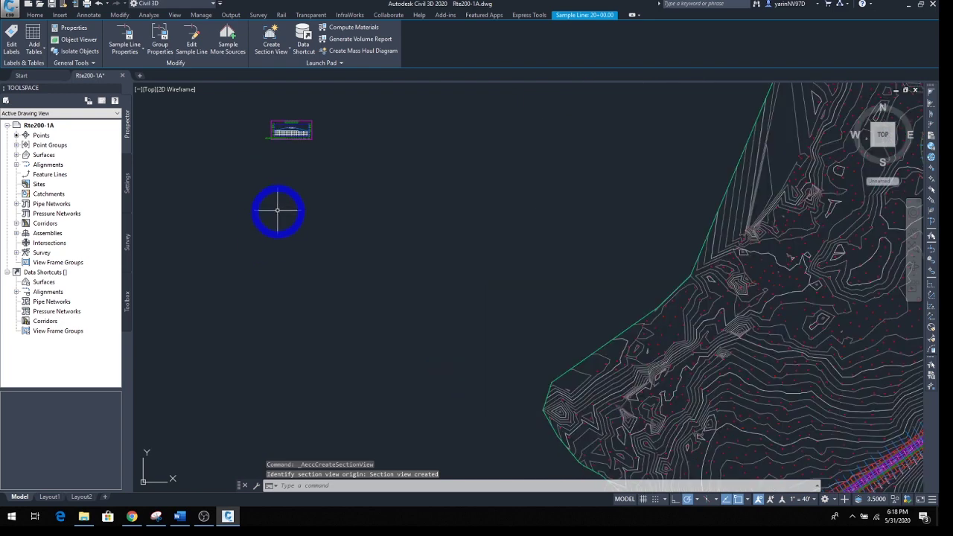
scroll(294, 359, up, 6)
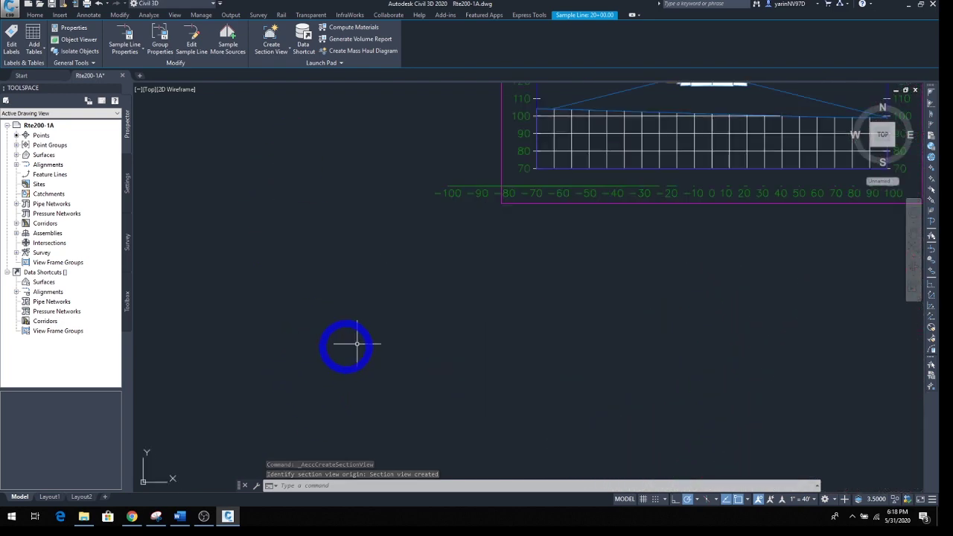
mouse_move(555, 288)
middle_down()
mouse_move(390, 366)
mouse_move(381, 391)
middle_up()
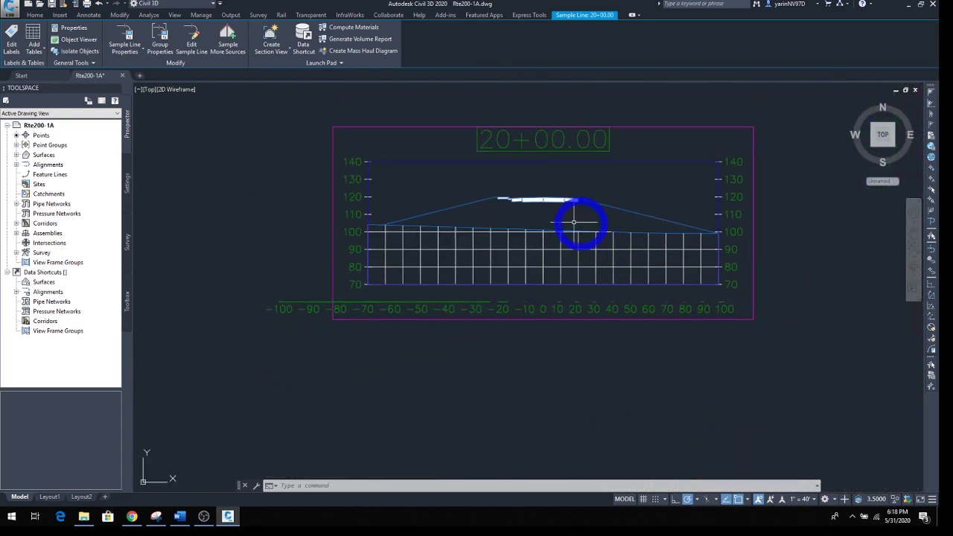
scroll(446, 315, down, 15)
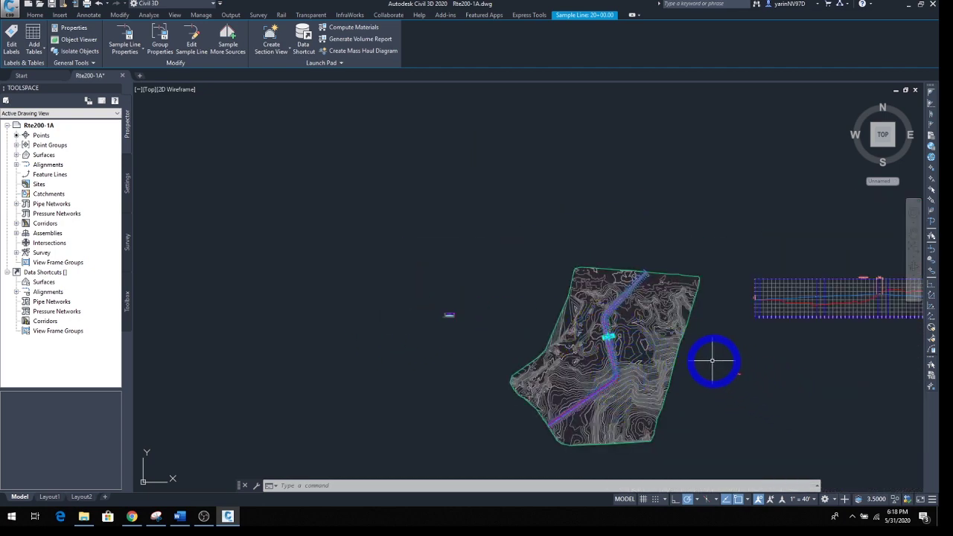
Step: Launch Create Multiple Views from the Home tab's Section Views dropdown
middle_drag(711, 360, 495, 271)
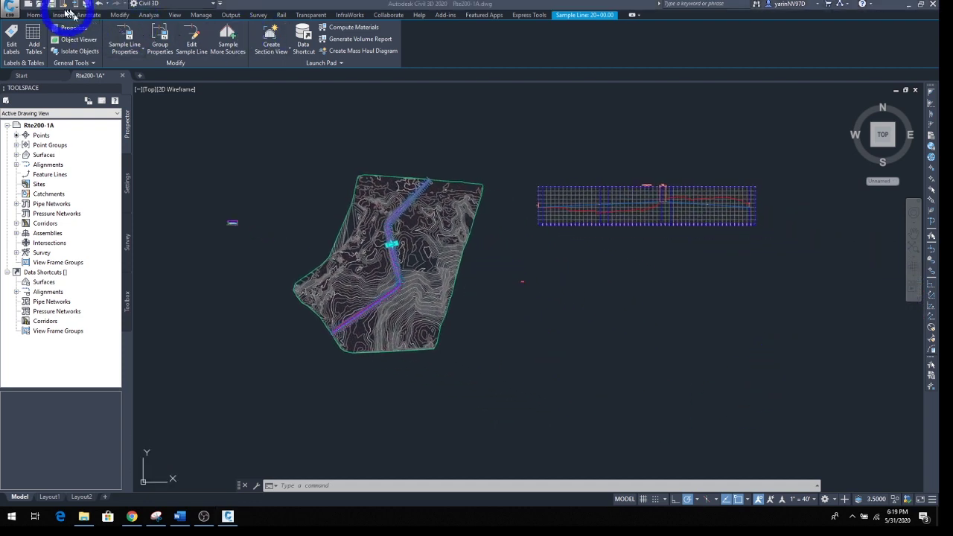
click(41, 16)
click(41, 15)
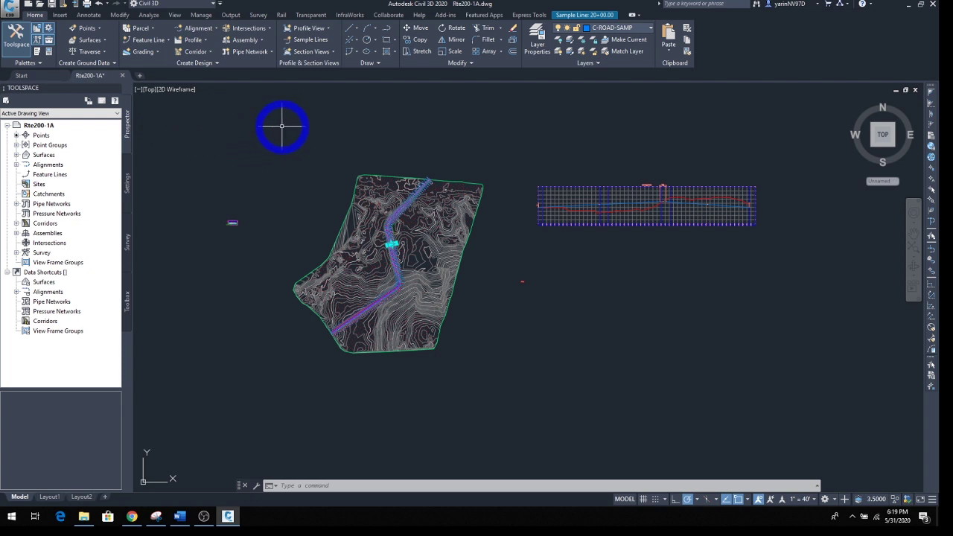
click(330, 52)
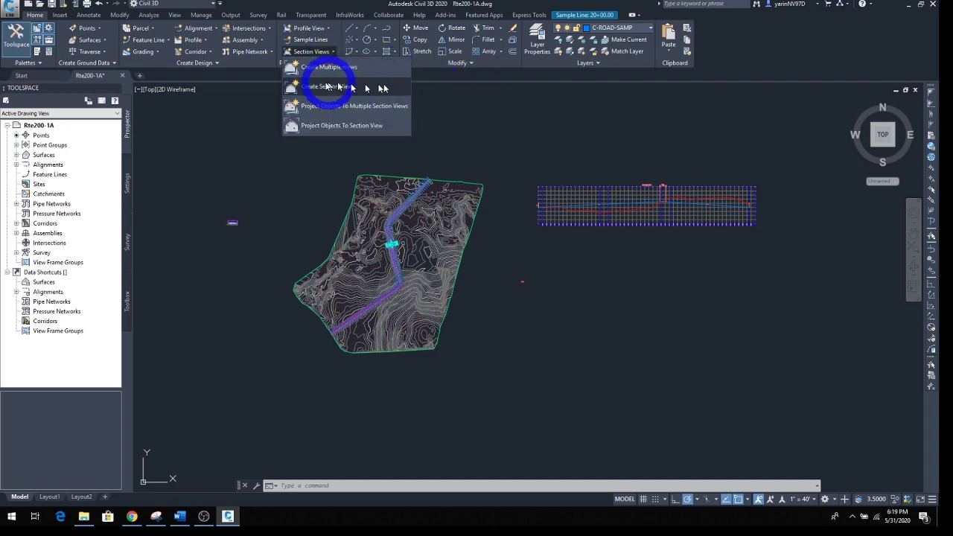
click(323, 74)
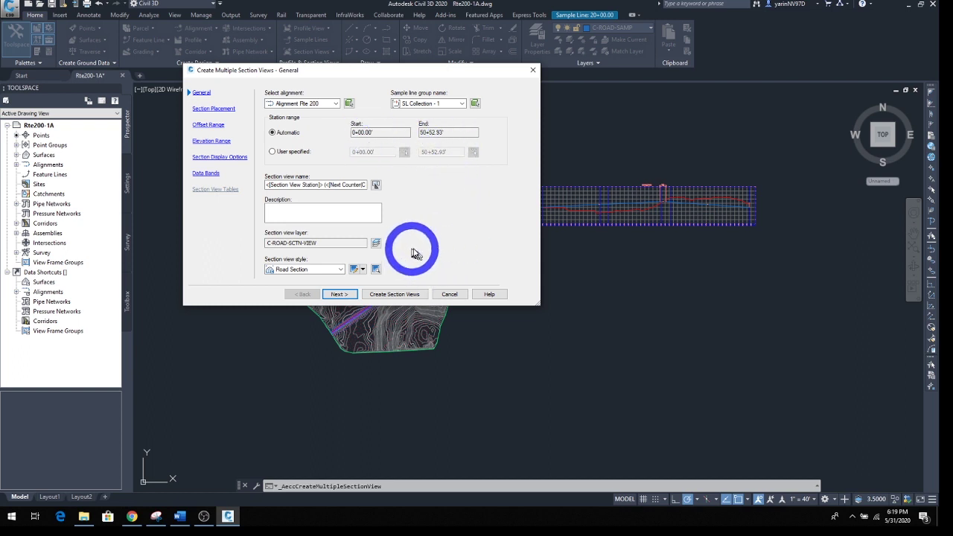
Step: Select Road Section as the section view style and continue to Section Placement
click(341, 270)
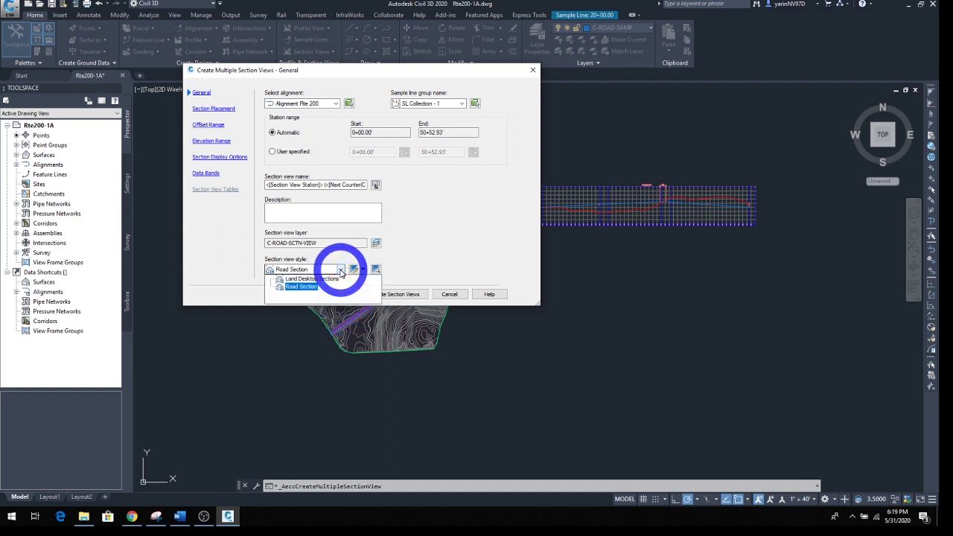
click(321, 291)
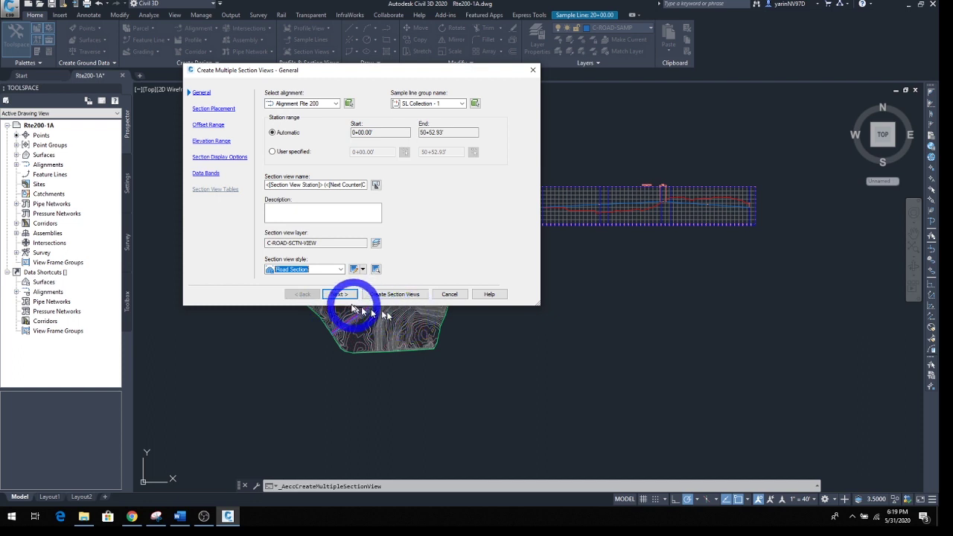
click(339, 294)
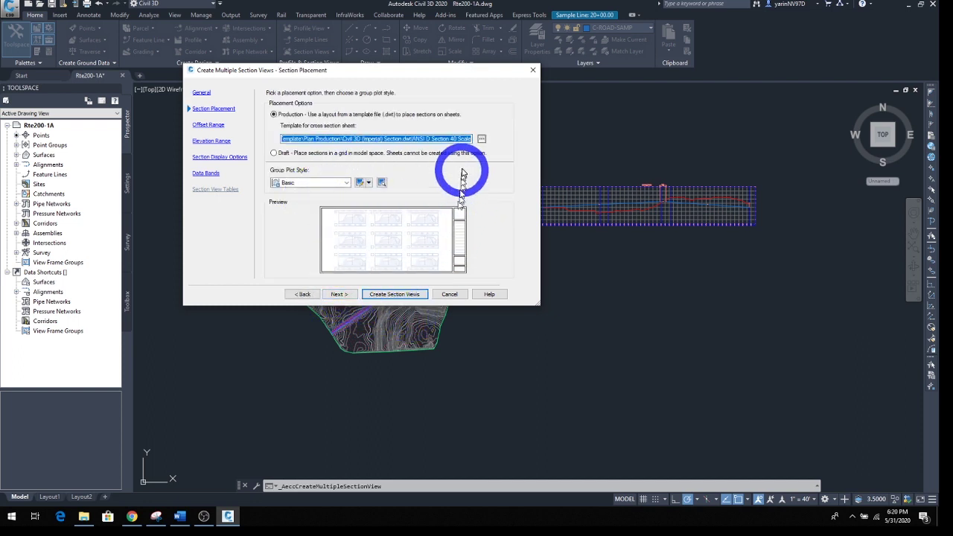
Step: Use the ANSI D Section 40 Scale template; review Basic plot style Display and Plot Area settings
click(482, 141)
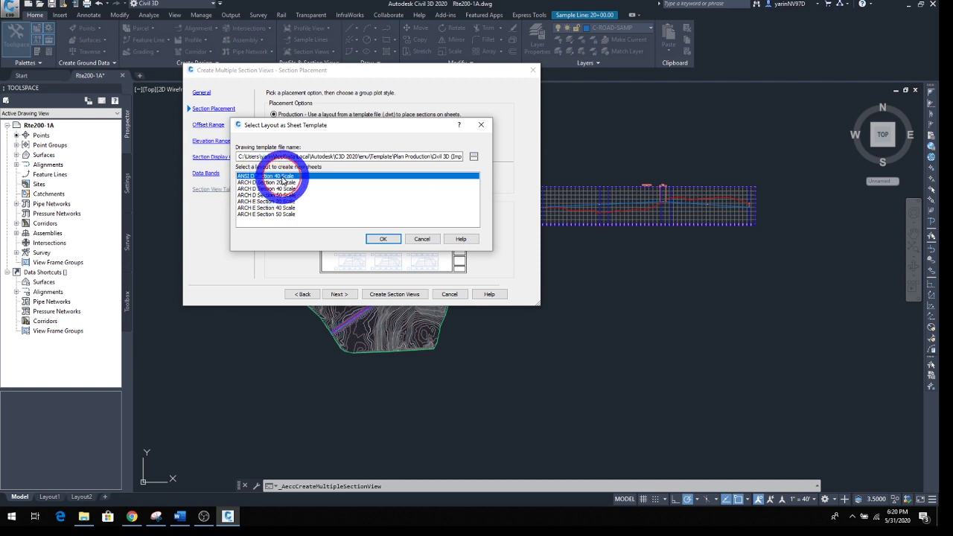
click(384, 239)
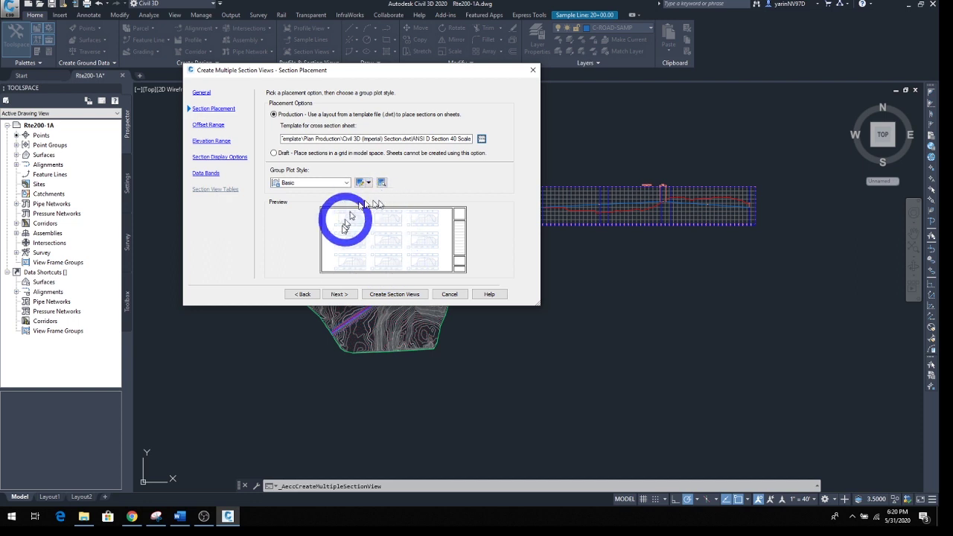
click(360, 183)
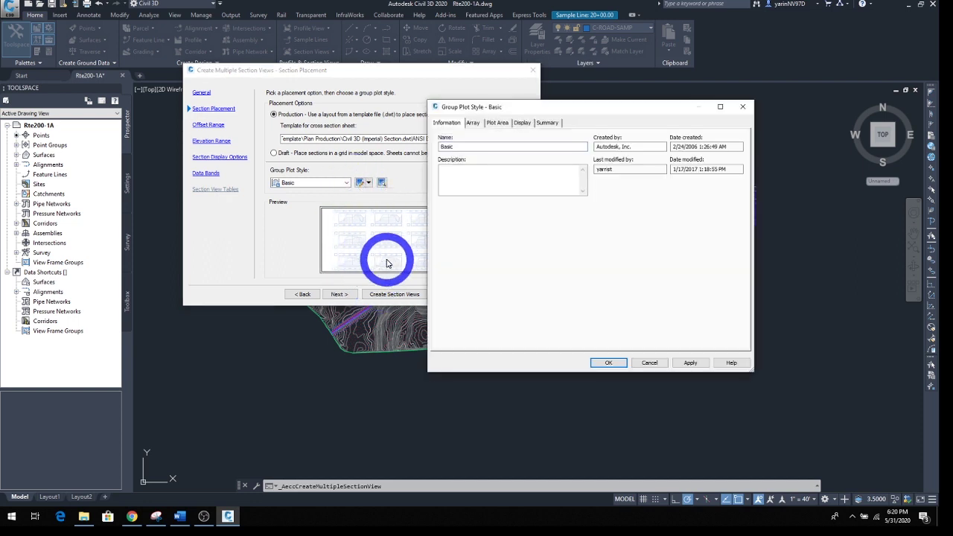
click(524, 125)
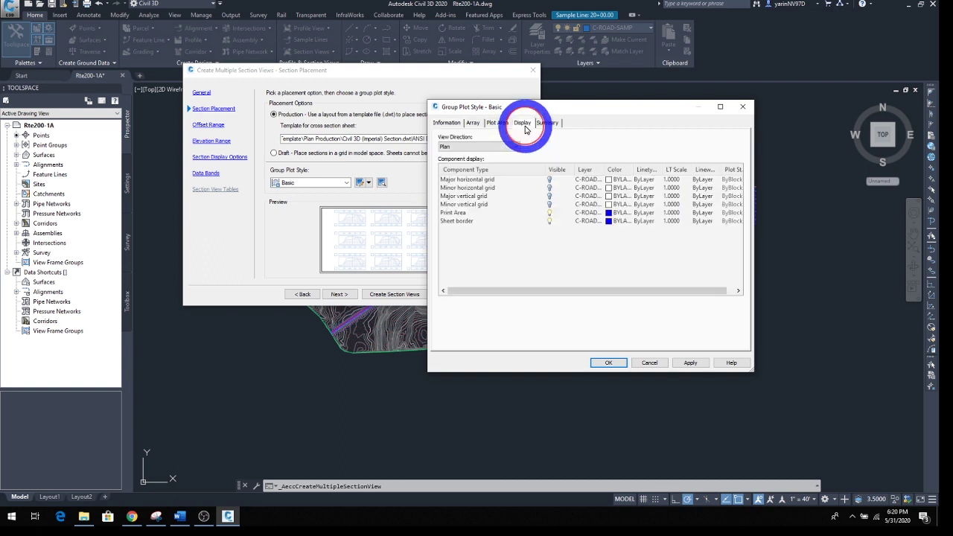
click(497, 123)
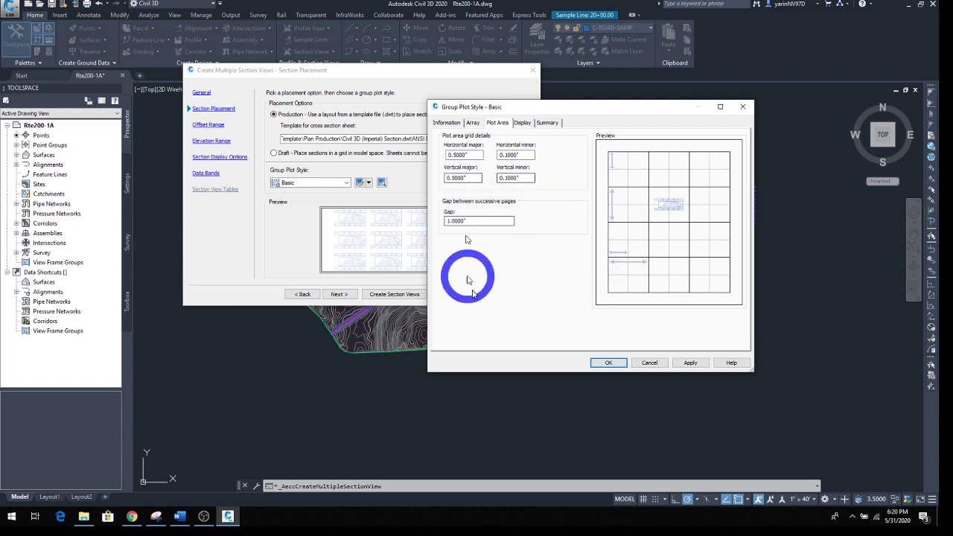
click(609, 363)
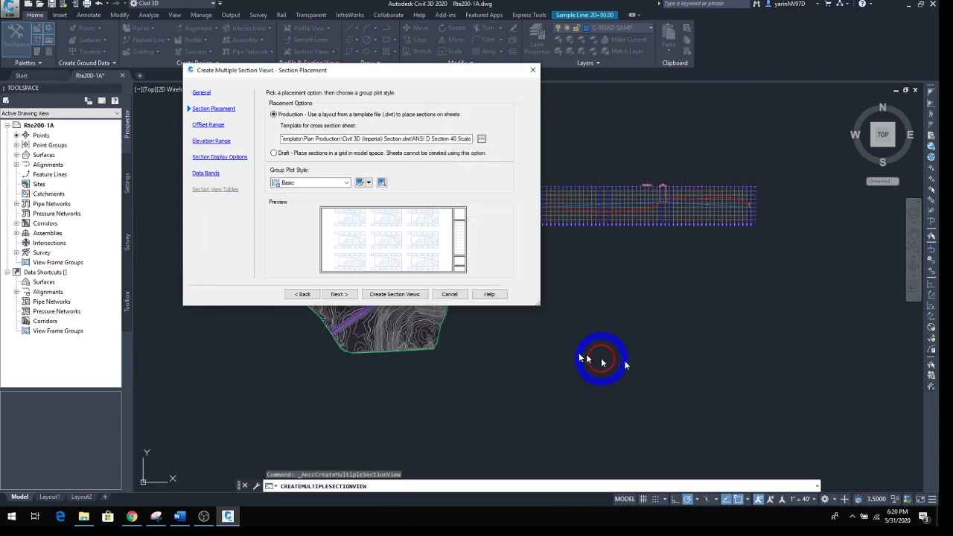
Step: Accept the default offset range, elevation range, section display and data band settings, then create the section views
click(339, 294)
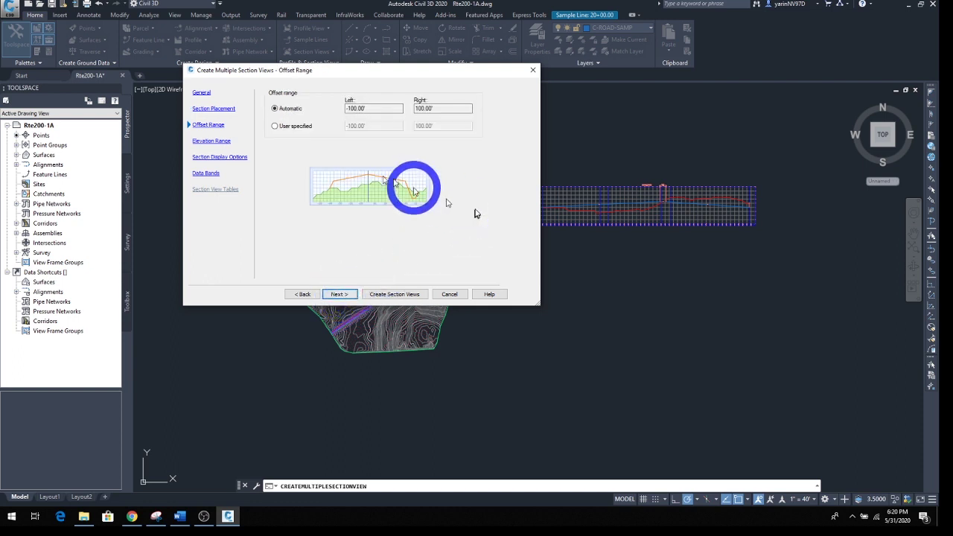
click(339, 294)
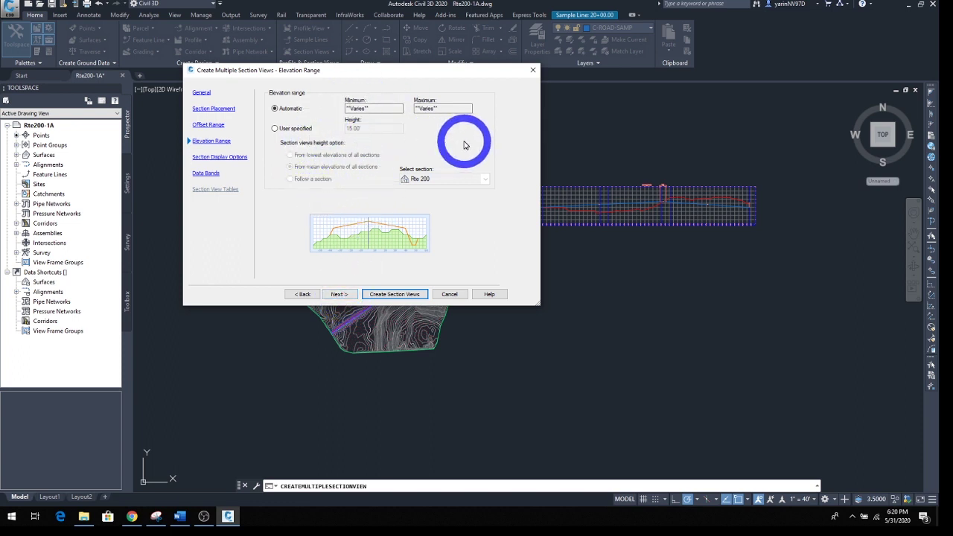
click(339, 295)
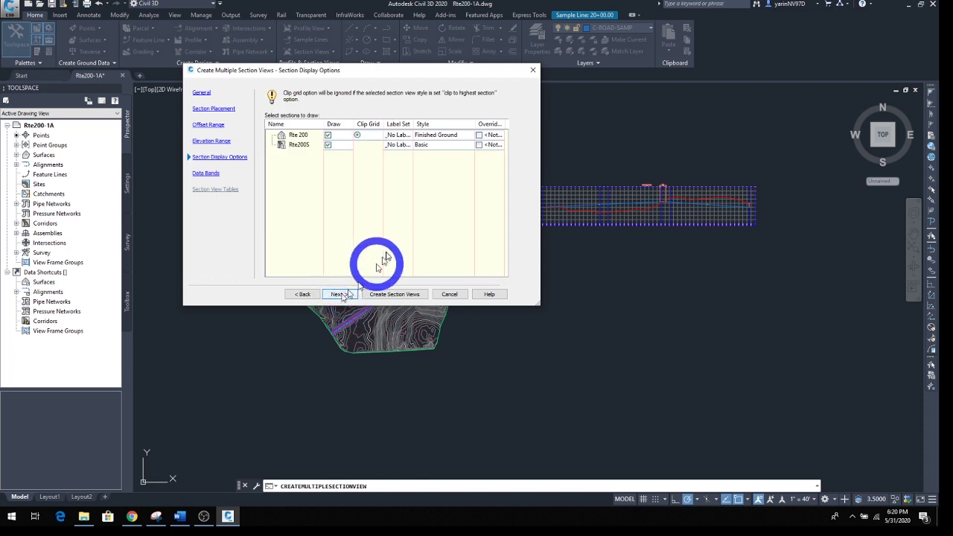
click(349, 299)
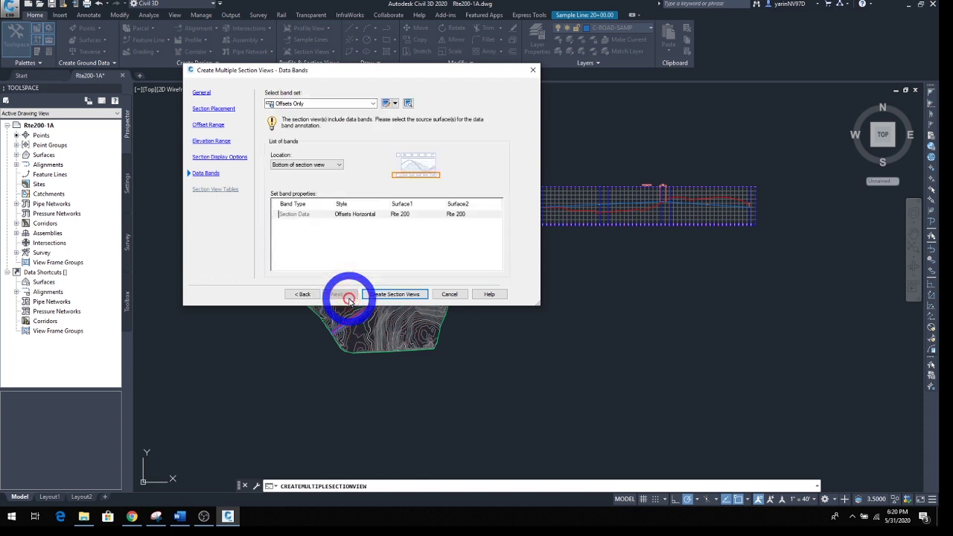
click(395, 294)
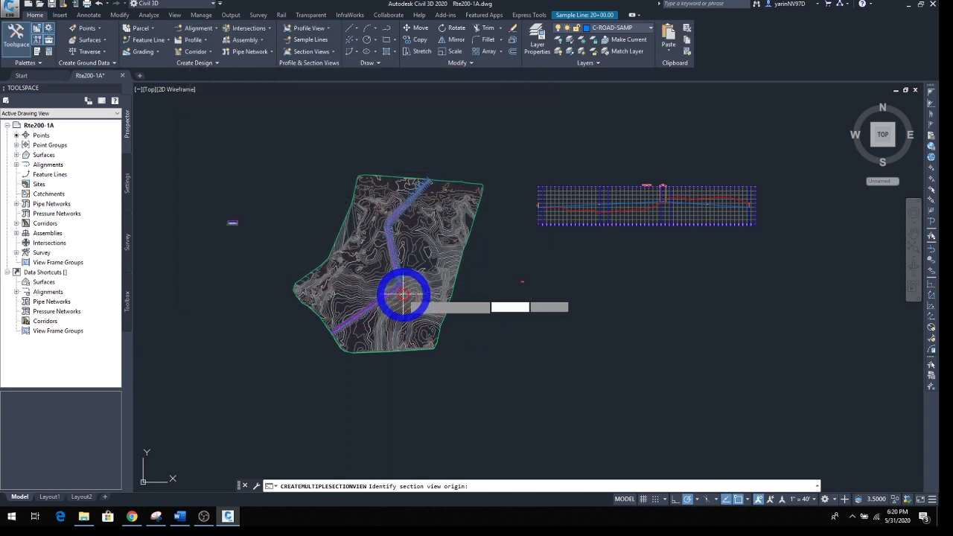
Step: Place the section view origin below the profile and inspect stations 6+50.00 and 7+00.00
click(520, 348)
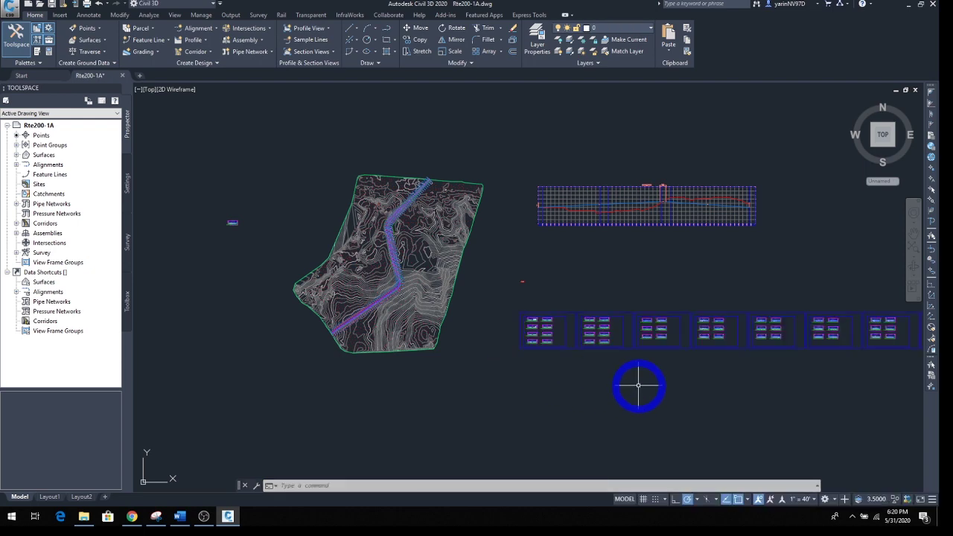
scroll(566, 373, up, 3)
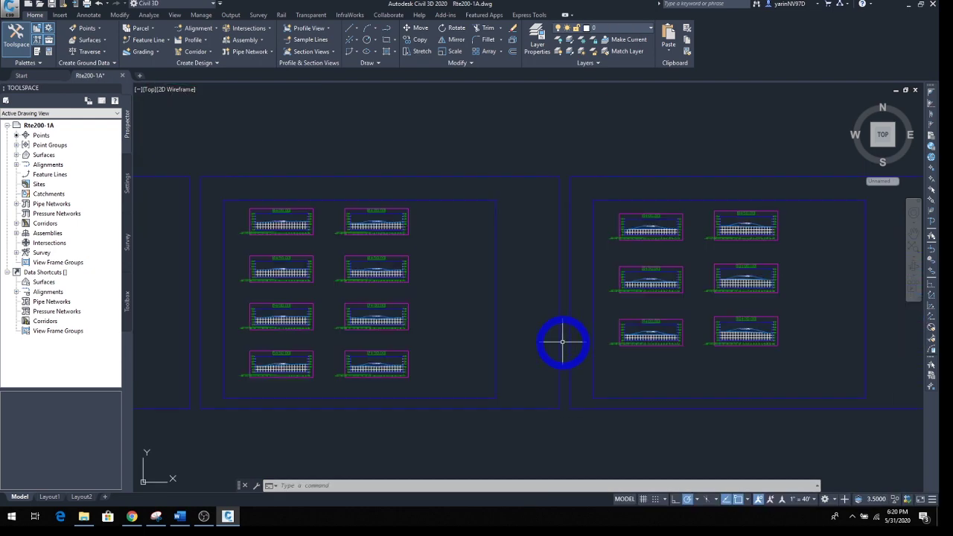
scroll(576, 341, up, 6)
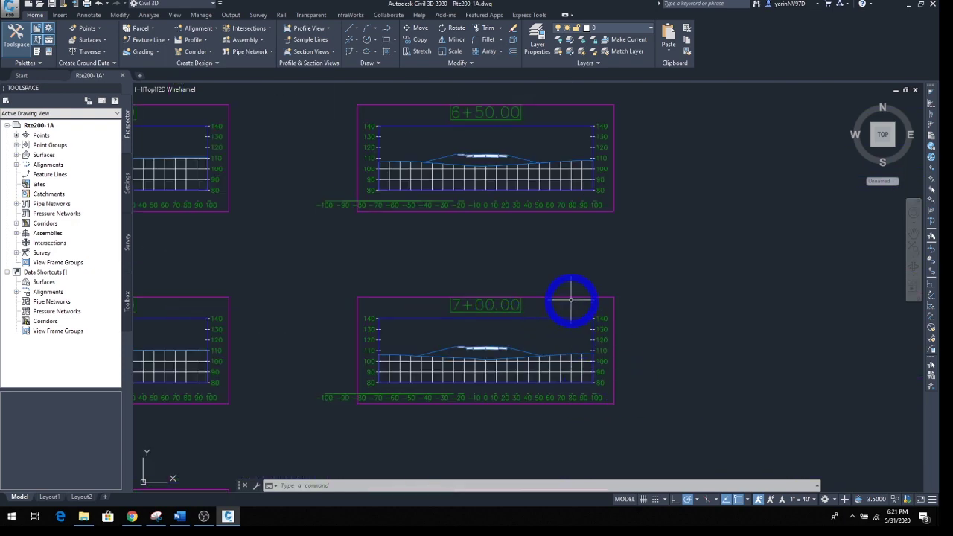
scroll(570, 300, down, 10)
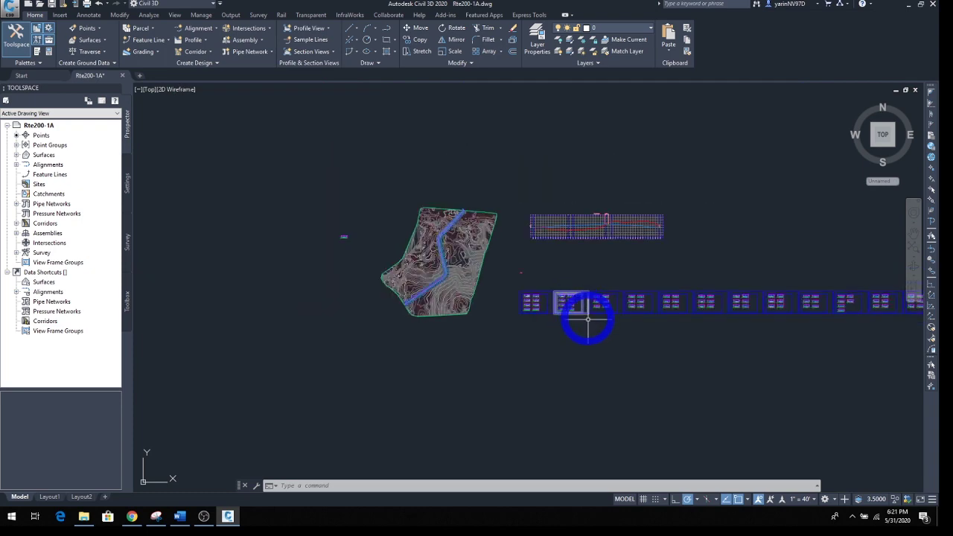